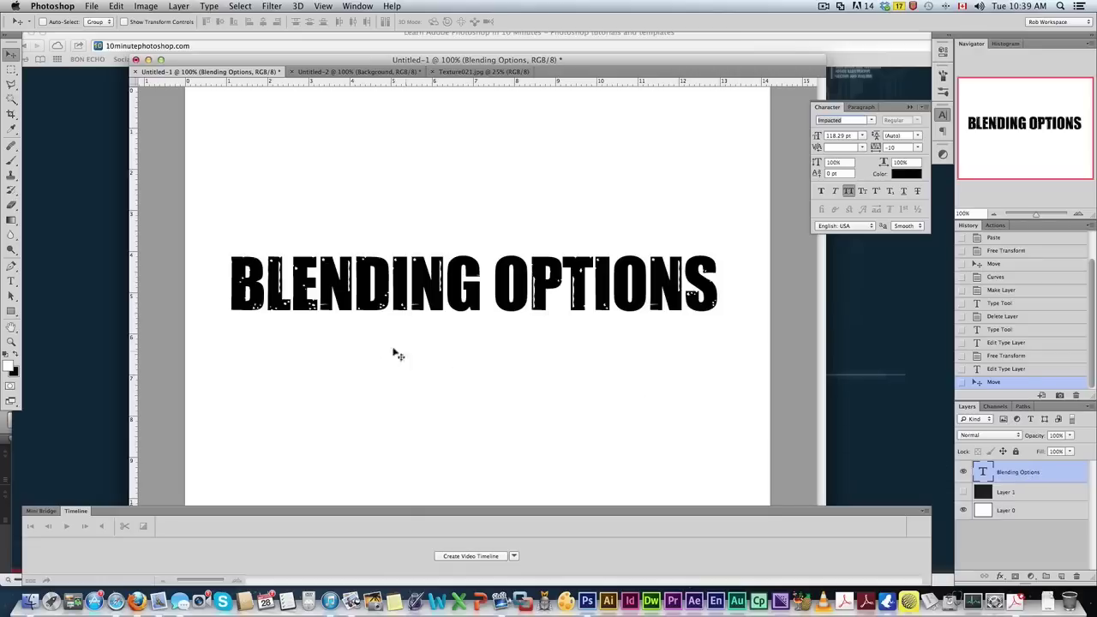
Step: Nudge the BLENDING OPTIONS text slightly down and to the right with the Move tool
{"action": "mouse_move", "coordinate": [346, 302]}
{"action": "left_mouse_down"}
{"action": "mouse_move", "coordinate": [348, 279]}
{"action": "mouse_move", "coordinate": [352, 292]}
{"action": "left_mouse_up"}
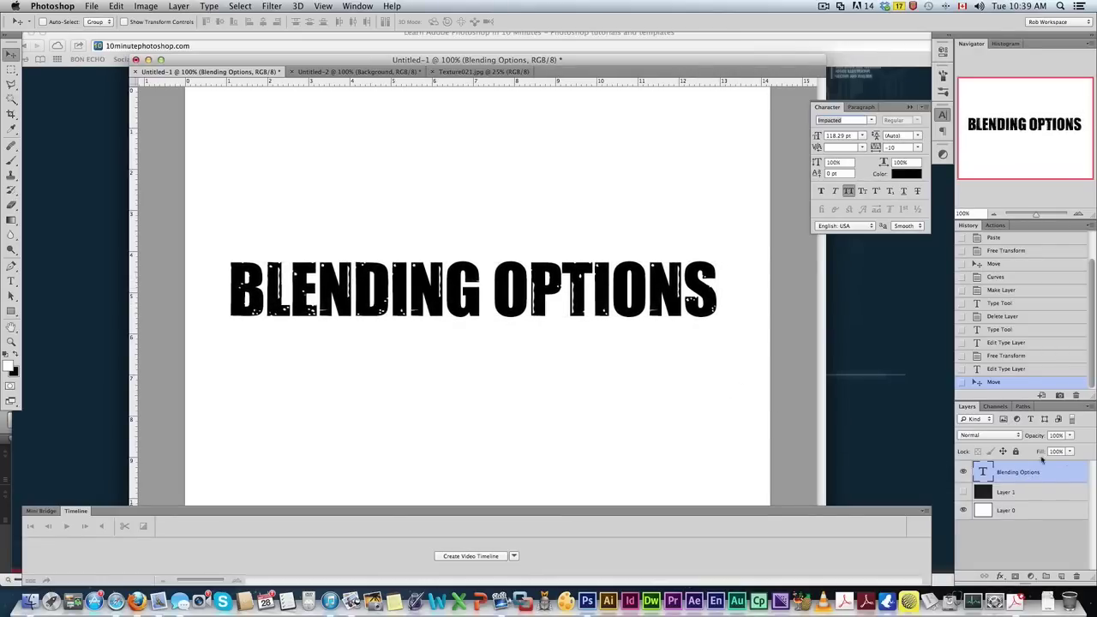
Step: Open Blending Options for the BLENDING OPTIONS layer, move the Layer Style dialog aside, and tick Color Overlay
{"action": "right_click", "coordinate": [1008, 474]}
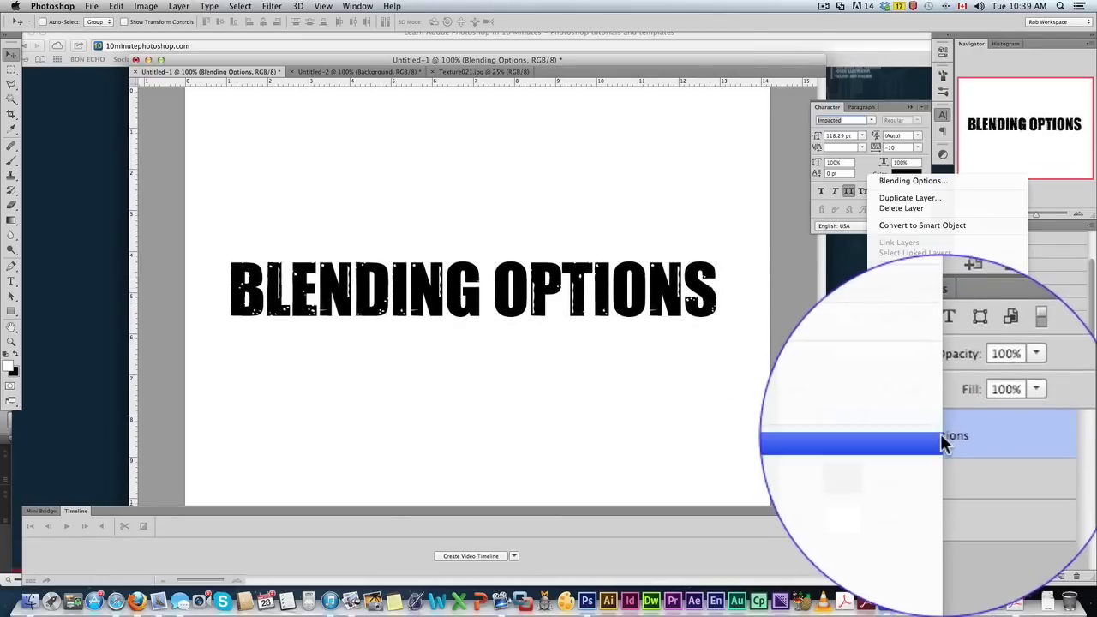
{"action": "left_click", "coordinate": [879, 130]}
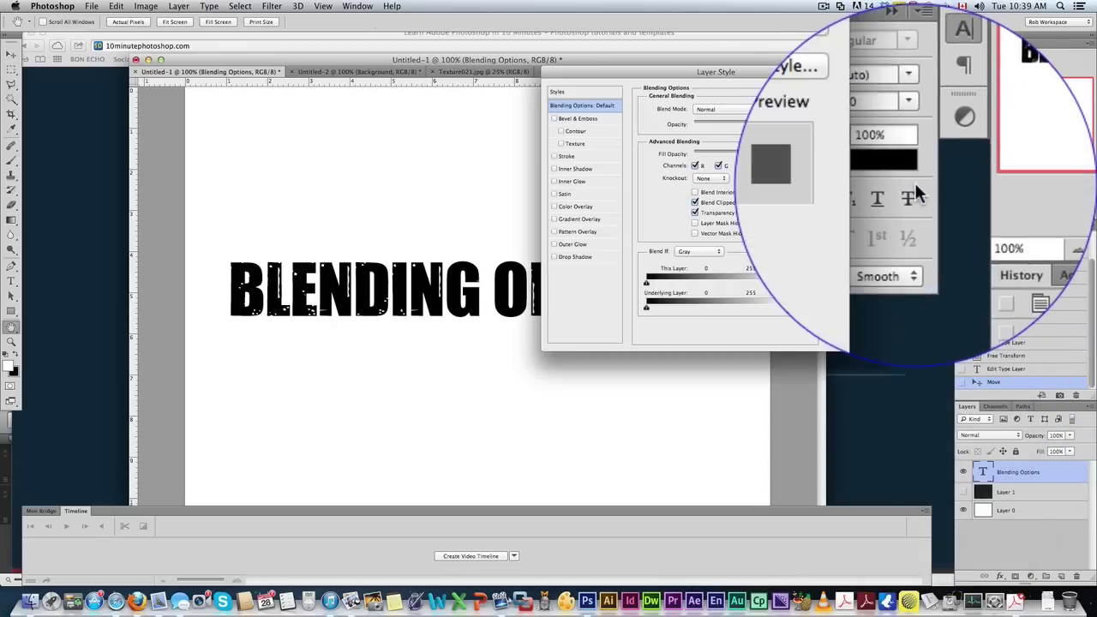
{"action": "left_click_drag", "start_coordinate": [703, 101], "coordinate": [585, 100]}
{"action": "left_click_drag", "start_coordinate": [760, 154], "coordinate": [745, 143]}
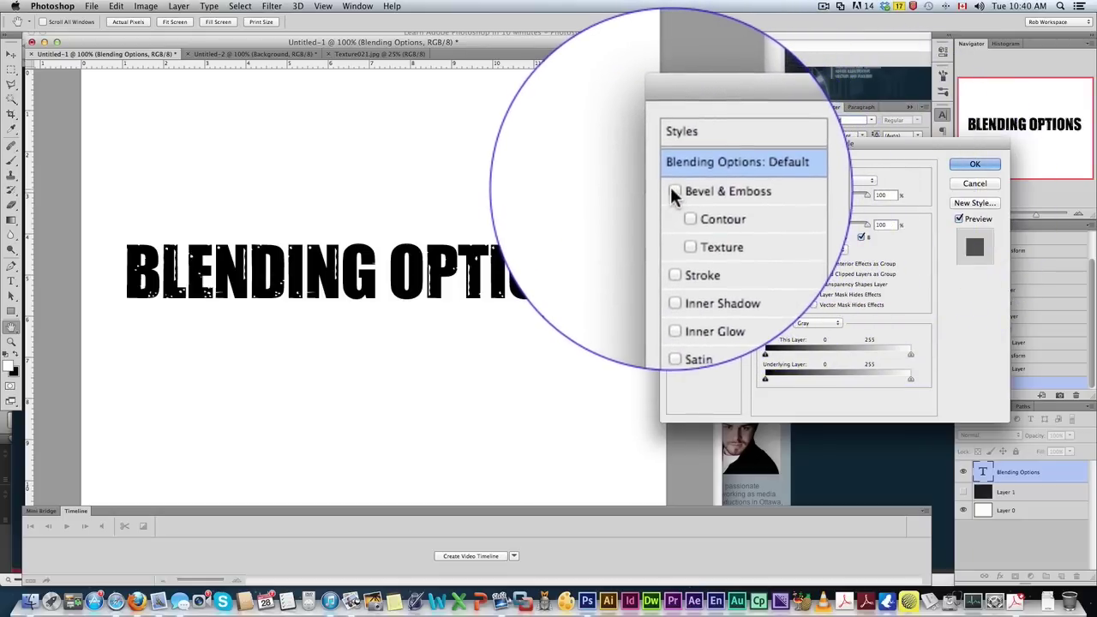
{"action": "left_click", "coordinate": [674, 192]}
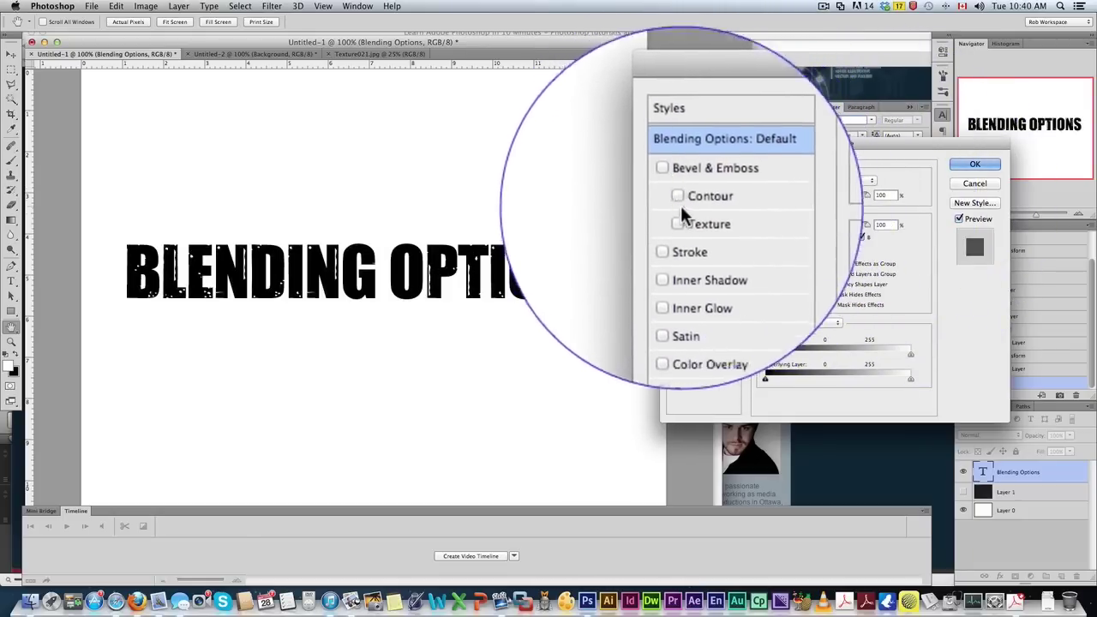
Step: Change the Color Overlay from red to blue at Normal blend mode and enable Bevel & Emboss
{"action": "left_click", "coordinate": [674, 278]}
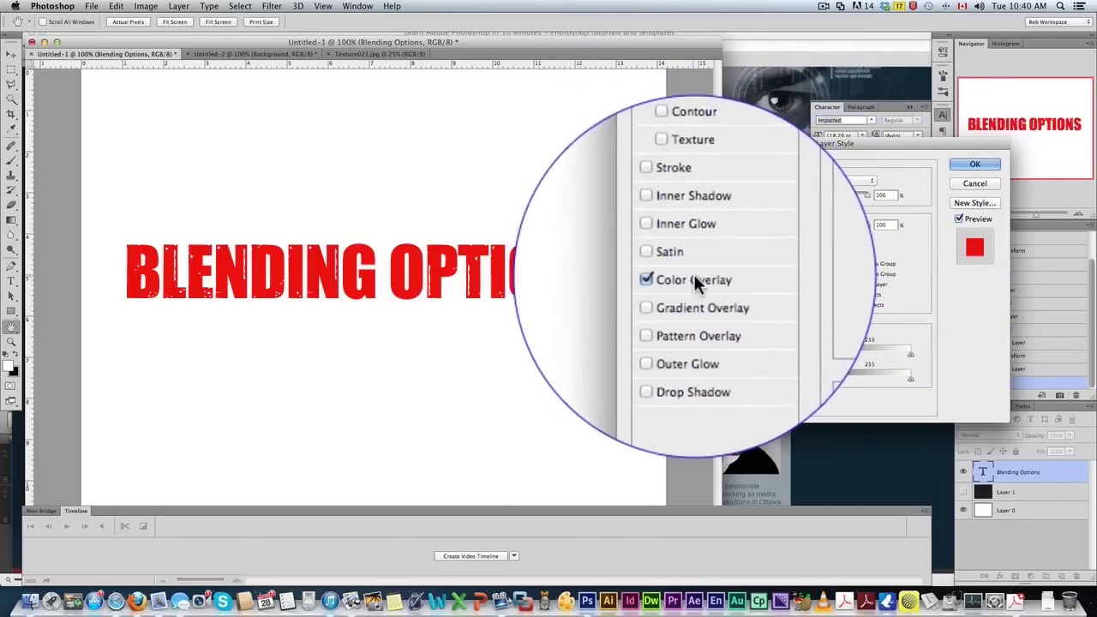
{"action": "left_click", "coordinate": [876, 182]}
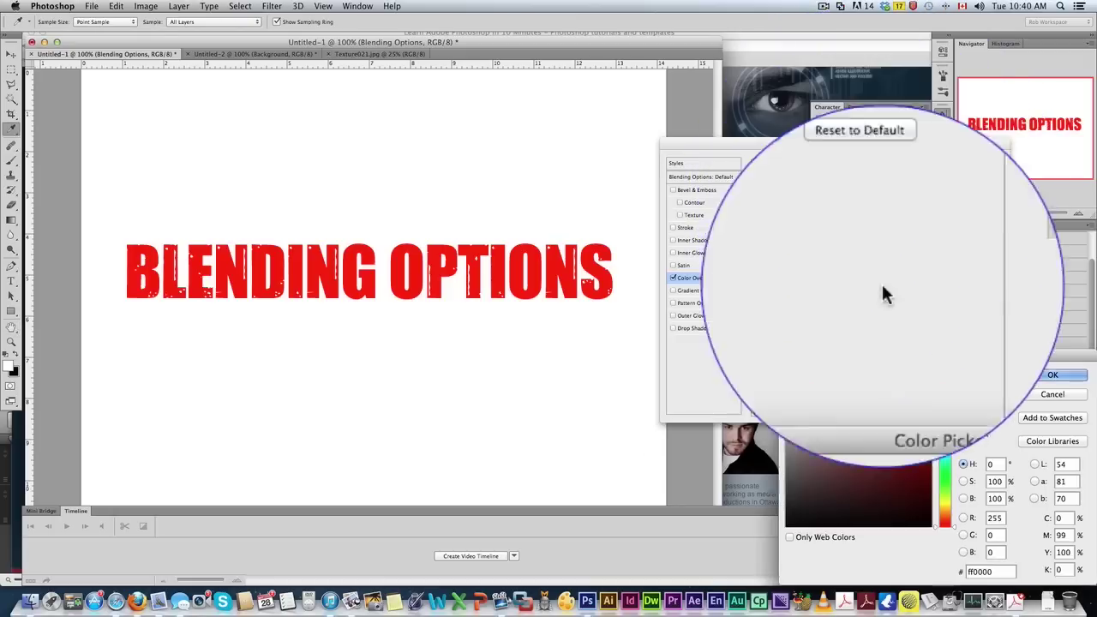
{"action": "left_click_drag", "start_coordinate": [915, 431], "coordinate": [914, 433]}
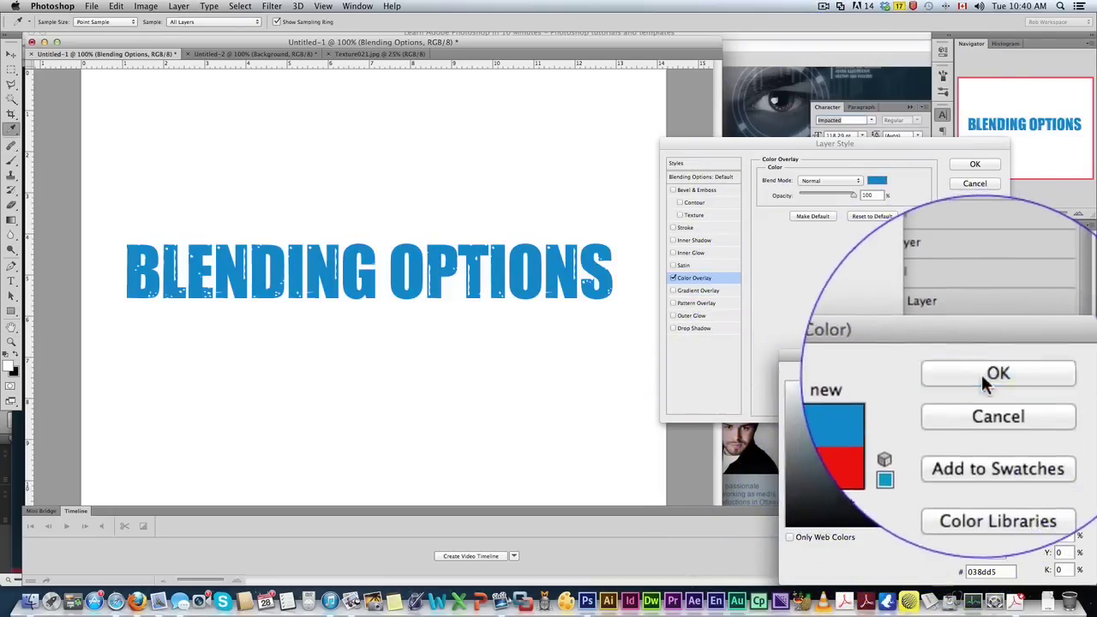
{"action": "left_click", "coordinate": [981, 370]}
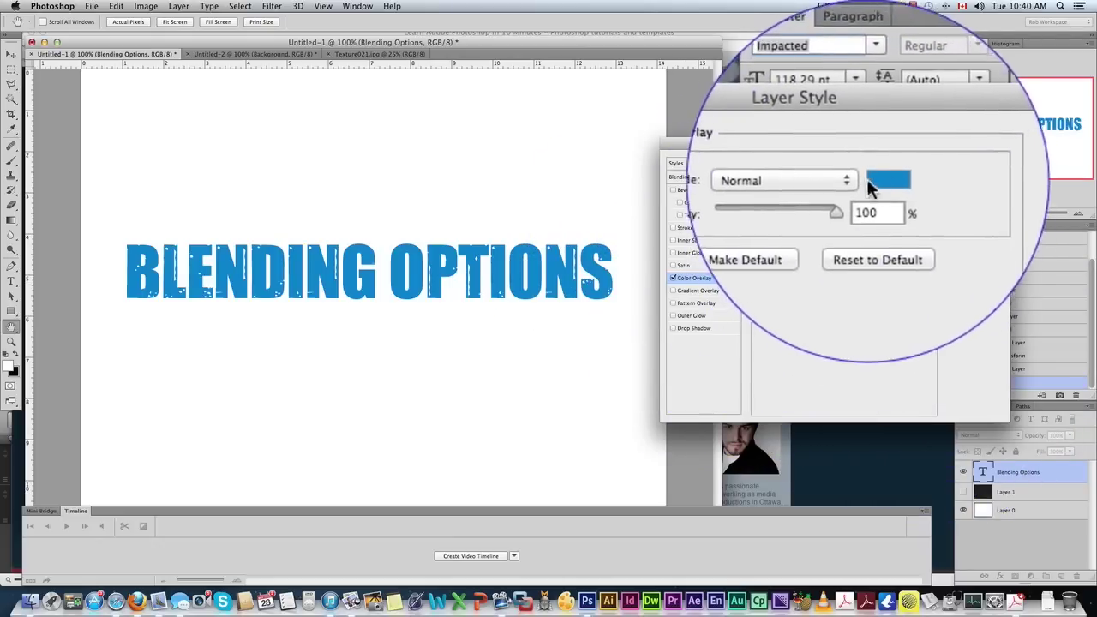
{"action": "left_click", "coordinate": [826, 184]}
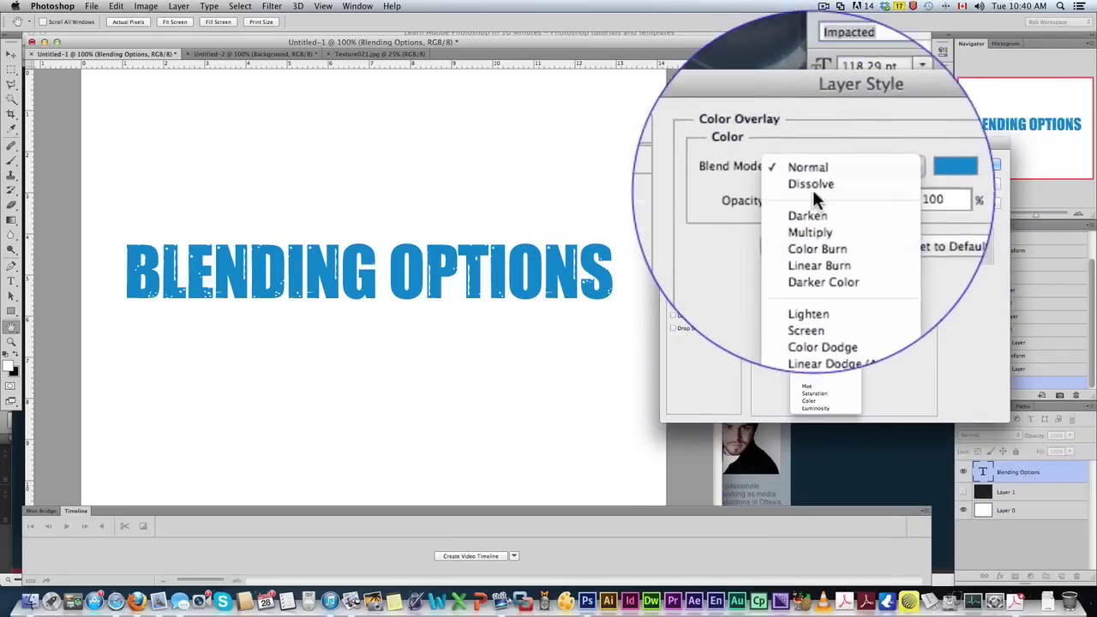
{"action": "left_click", "coordinate": [772, 268]}
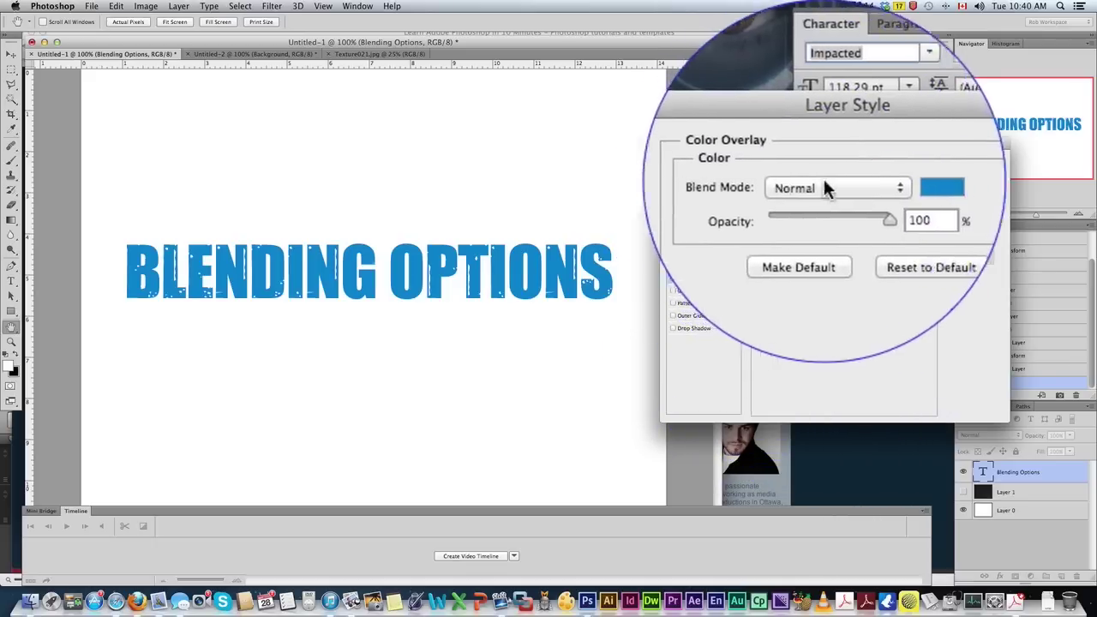
{"action": "left_click", "coordinate": [678, 184]}
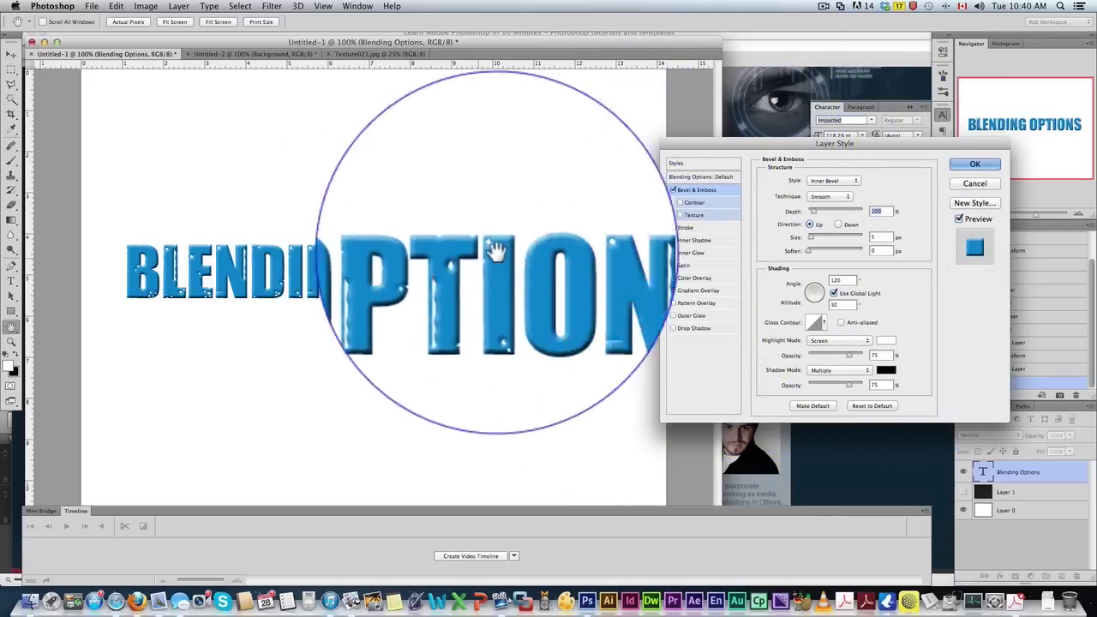
Step: Set the Bevel & Emboss to a small size and raise its shadow opacity to 81%
{"action": "mouse_move", "coordinate": [809, 238]}
{"action": "left_mouse_down"}
{"action": "mouse_move", "coordinate": [820, 237]}
{"action": "mouse_move", "coordinate": [799, 233]}
{"action": "left_mouse_up"}
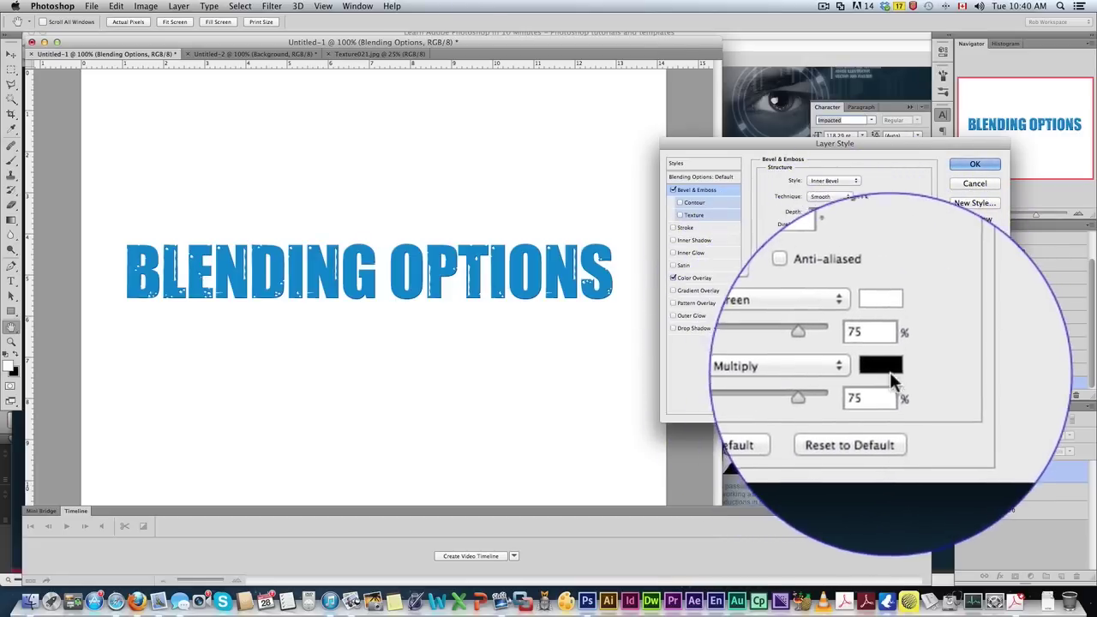
{"action": "left_click_drag", "start_coordinate": [847, 386], "coordinate": [855, 388]}
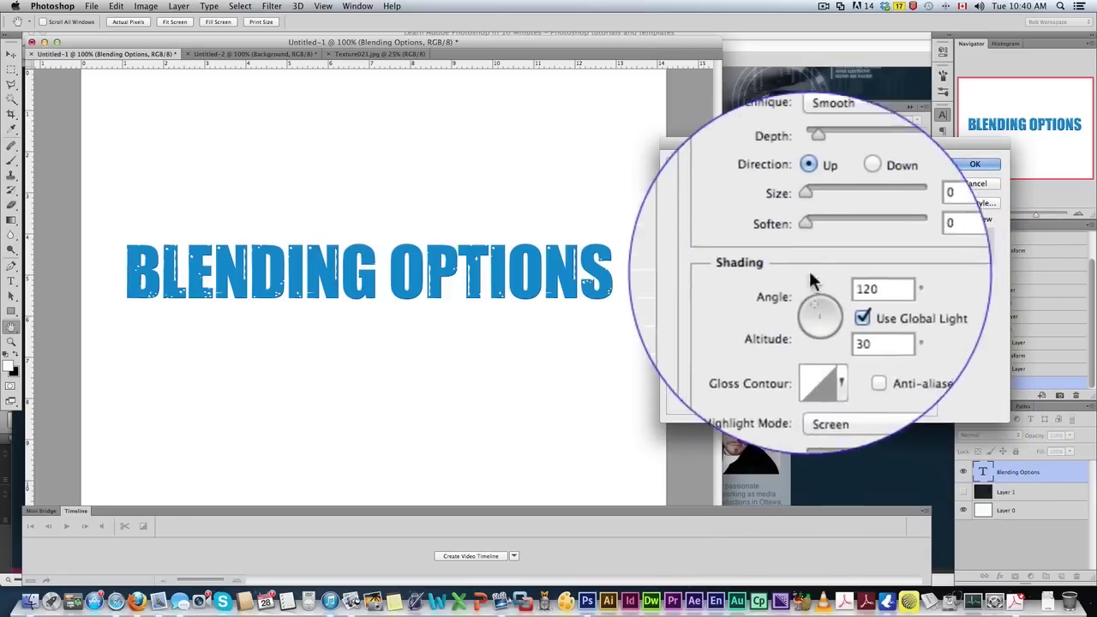
{"action": "left_click", "coordinate": [808, 235]}
{"action": "left_click_drag", "start_coordinate": [808, 234], "coordinate": [807, 246]}
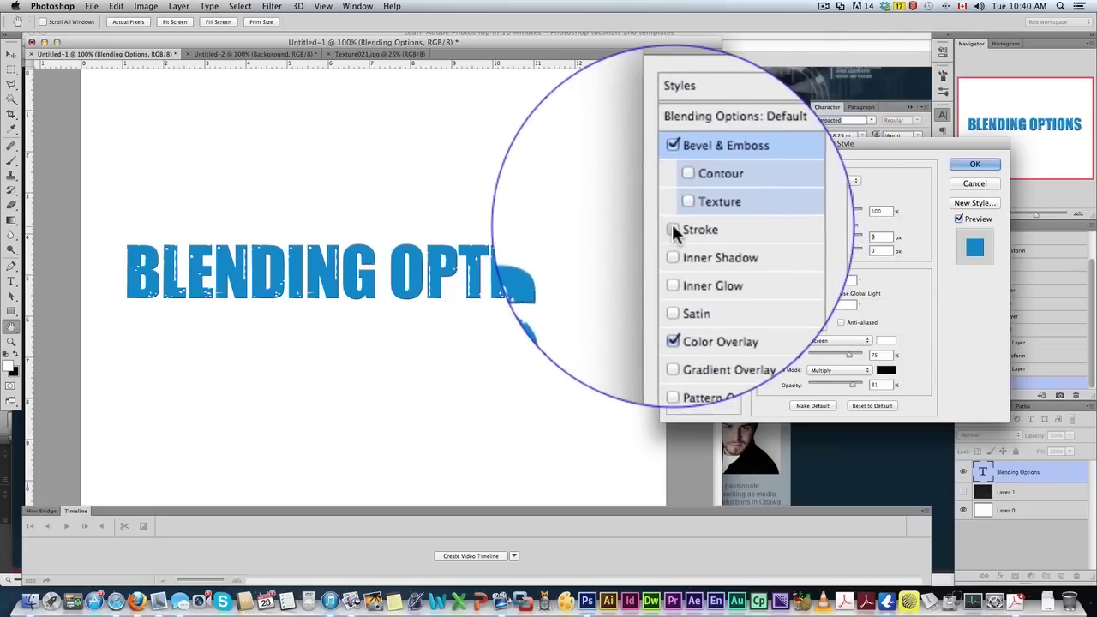
Step: Add a dark Stroke outline to the text, then try an Inner Shadow and remove it
{"action": "left_click", "coordinate": [672, 224]}
{"action": "left_click", "coordinate": [685, 225]}
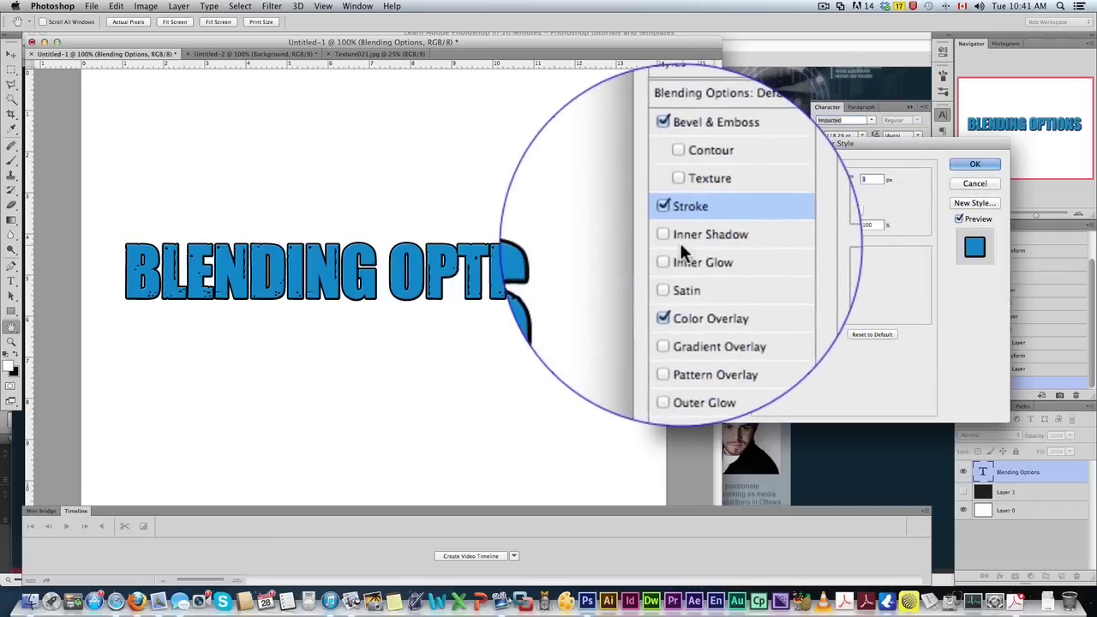
{"action": "left_click", "coordinate": [673, 240]}
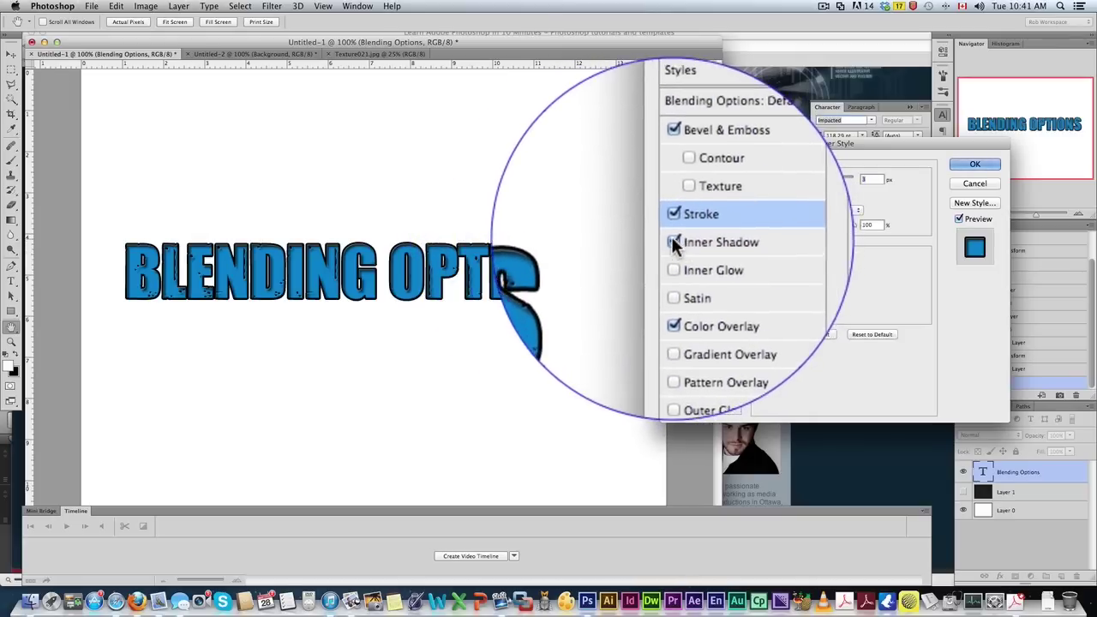
{"action": "left_click", "coordinate": [674, 236]}
Step: Try an Inner Glow at Linear Dodge (Add) with lower opacity, turn it off, and add Satin
{"action": "left_click", "coordinate": [673, 252]}
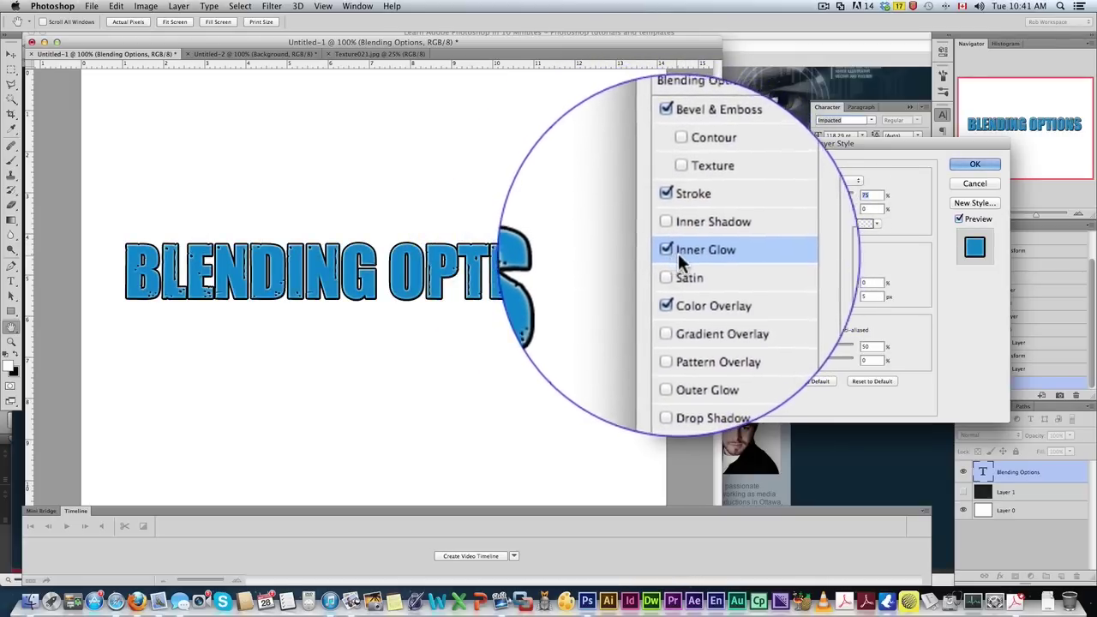
{"action": "left_click", "coordinate": [820, 179]}
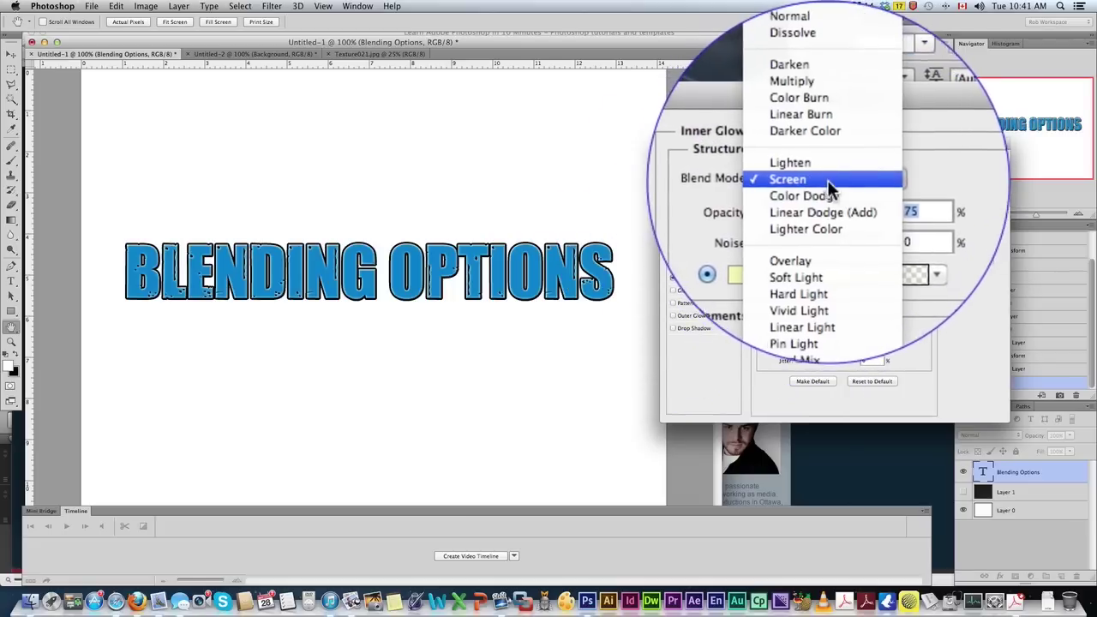
{"action": "left_click", "coordinate": [825, 196]}
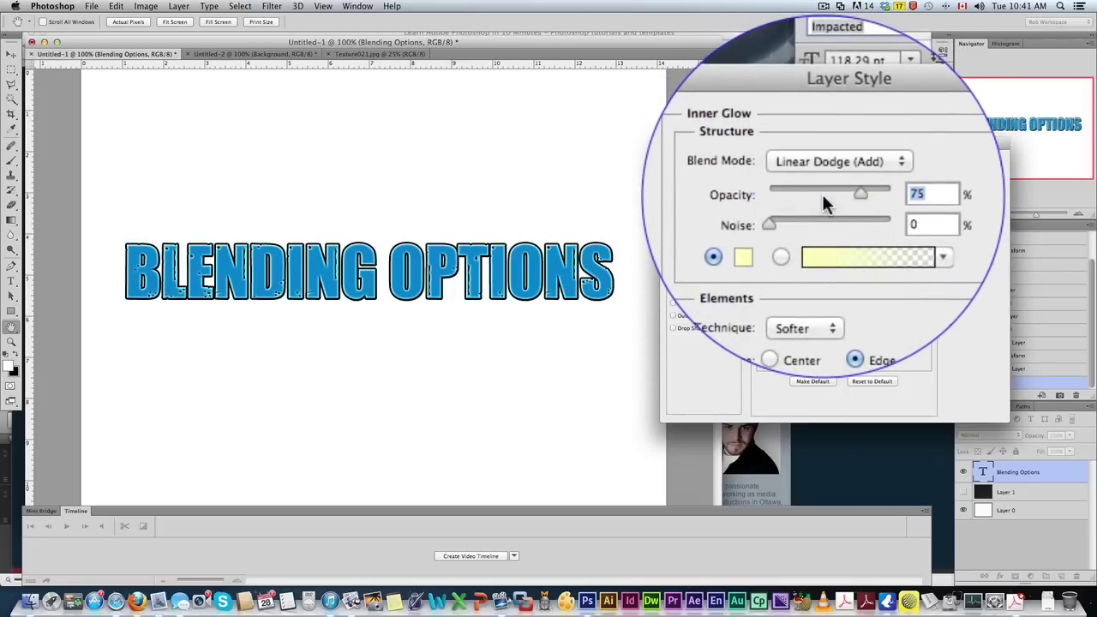
{"action": "left_click_drag", "start_coordinate": [852, 188], "coordinate": [805, 195]}
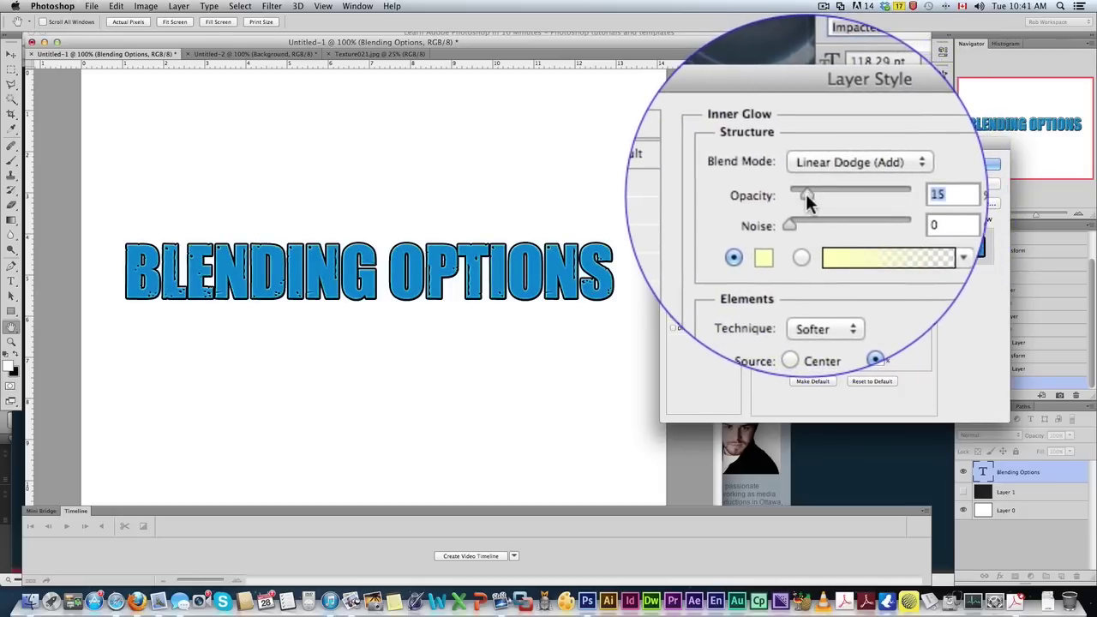
{"action": "left_click", "coordinate": [674, 250]}
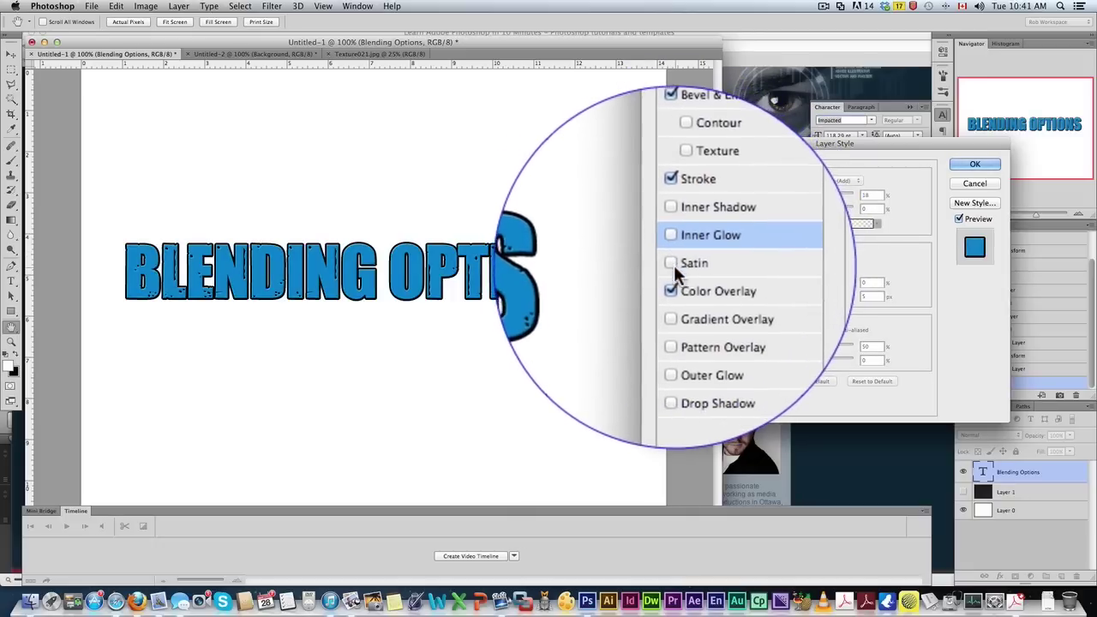
{"action": "left_click", "coordinate": [674, 265]}
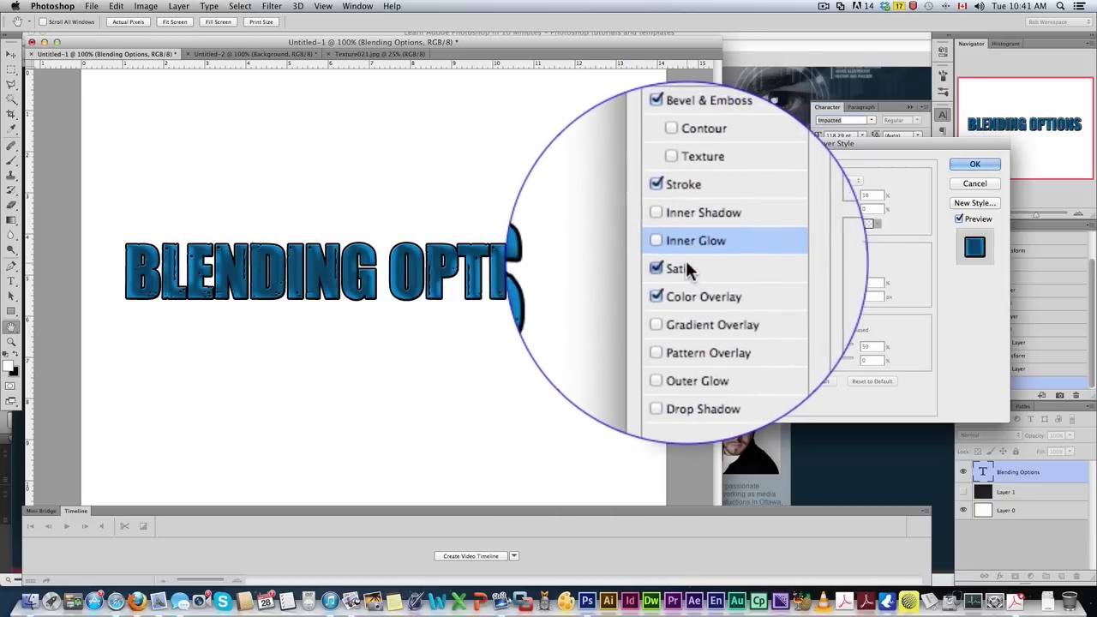
{"action": "left_click", "coordinate": [691, 264]}
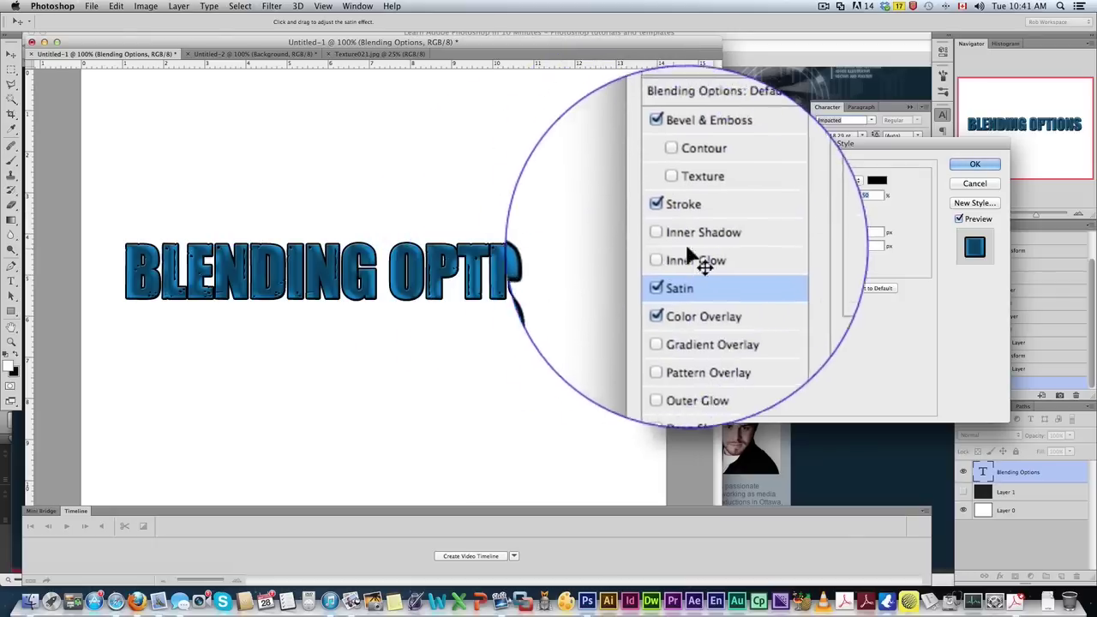
Step: Replace Satin and the blue Color Overlay with a Gradient Overlay whose left stop is light grey
{"action": "left_click", "coordinate": [674, 269]}
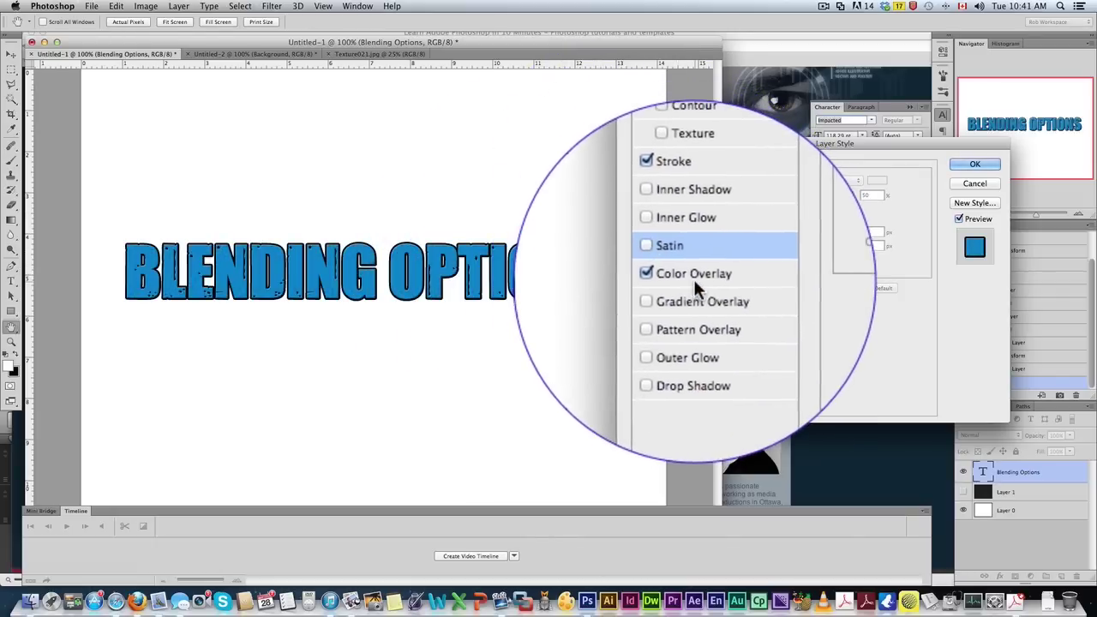
{"action": "left_click", "coordinate": [676, 292]}
{"action": "left_click", "coordinate": [674, 279]}
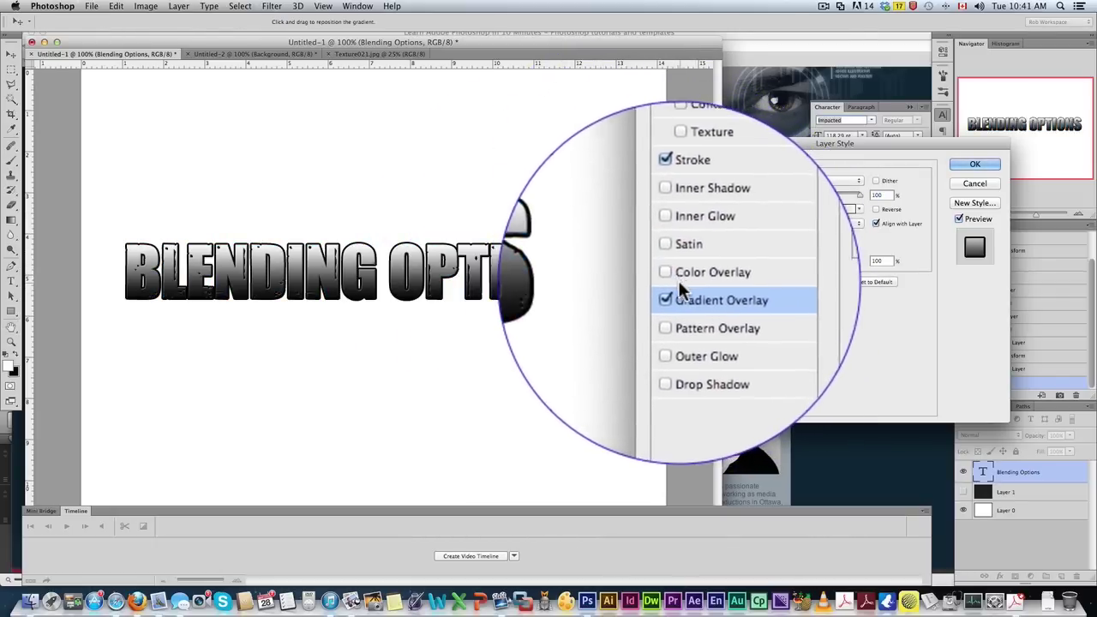
{"action": "left_click", "coordinate": [816, 207]}
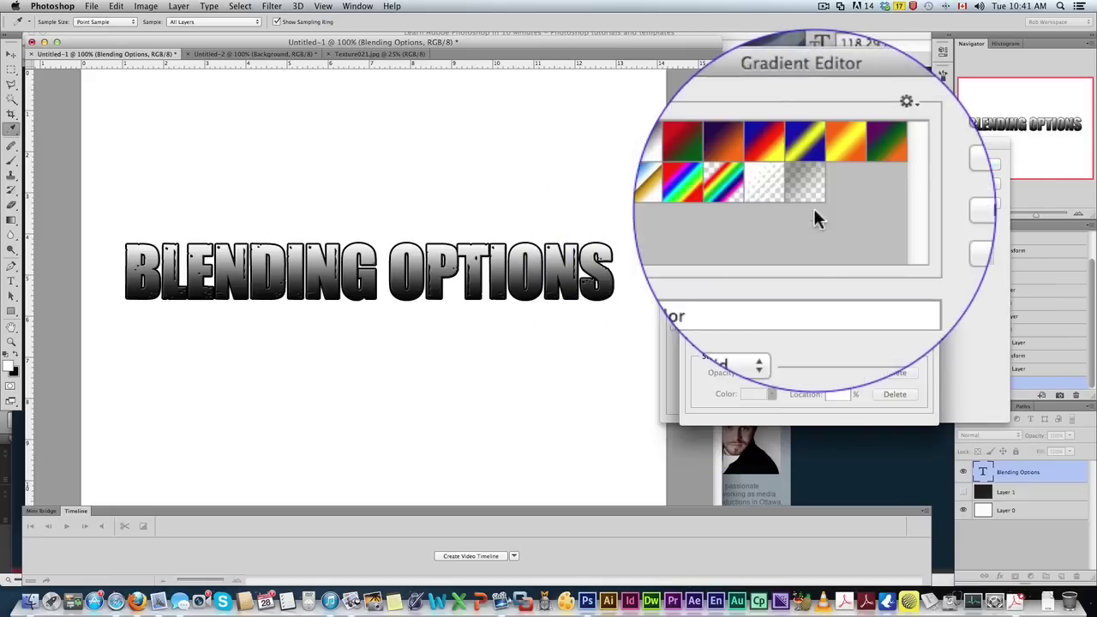
{"action": "double_click", "coordinate": [693, 343]}
{"action": "left_click_drag", "start_coordinate": [810, 402], "coordinate": [790, 511]}
{"action": "mouse_move", "coordinate": [794, 435]}
{"action": "left_mouse_down"}
{"action": "mouse_move", "coordinate": [800, 428]}
{"action": "mouse_move", "coordinate": [783, 422]}
{"action": "mouse_move", "coordinate": [797, 415]}
{"action": "mouse_move", "coordinate": [777, 405]}
{"action": "mouse_move", "coordinate": [801, 407]}
{"action": "mouse_move", "coordinate": [788, 435]}
{"action": "left_mouse_up"}
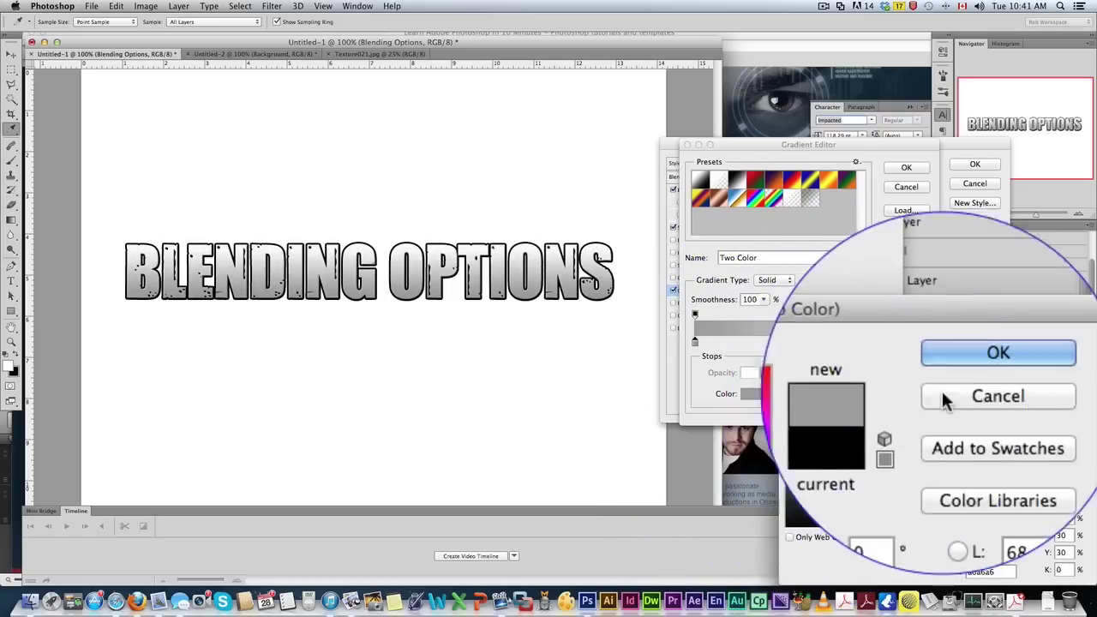
{"action": "left_click", "coordinate": [1053, 375]}
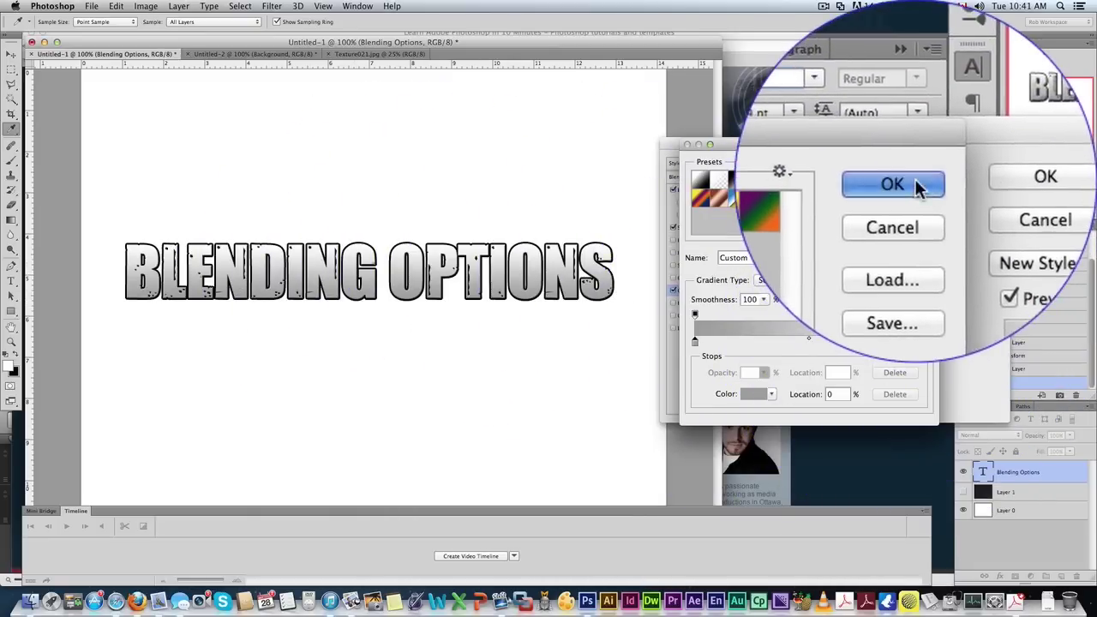
{"action": "left_click", "coordinate": [844, 163]}
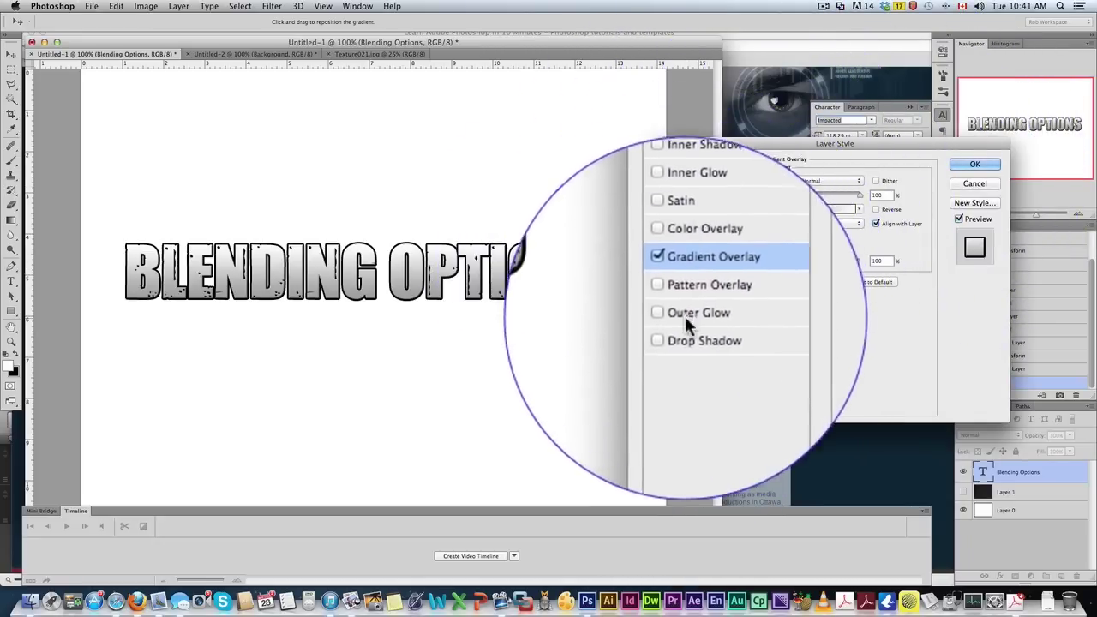
Step: Review the Stroke settings, try a Pattern Overlay and remove it, then view Outer Glow
{"action": "left_click", "coordinate": [696, 230]}
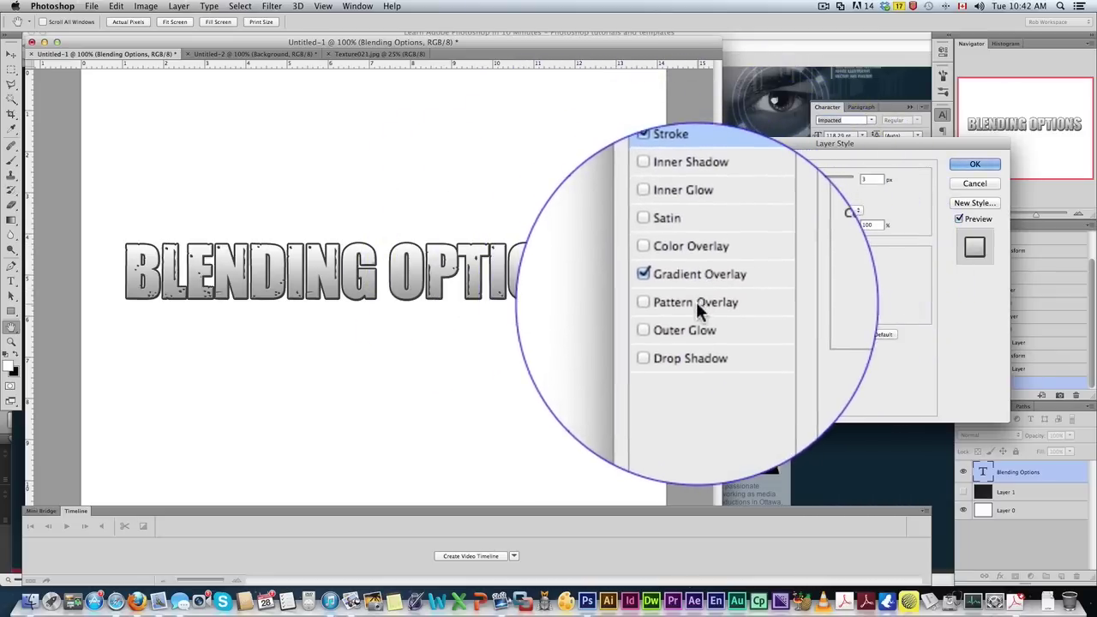
{"action": "left_click", "coordinate": [647, 306]}
{"action": "left_click", "coordinate": [832, 226]}
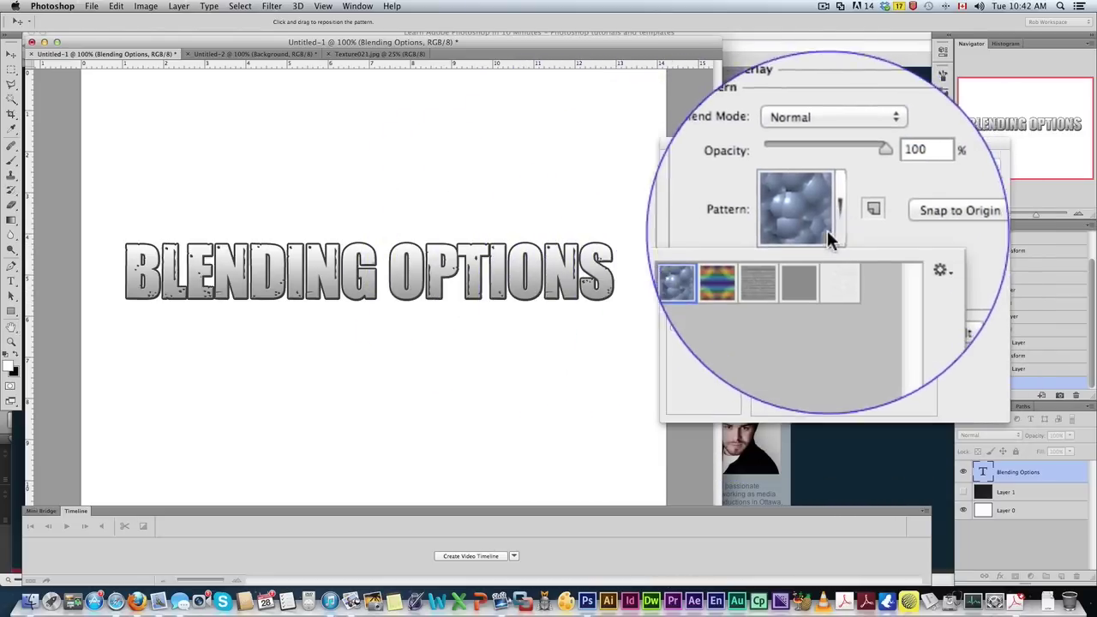
{"action": "left_click", "coordinate": [672, 302]}
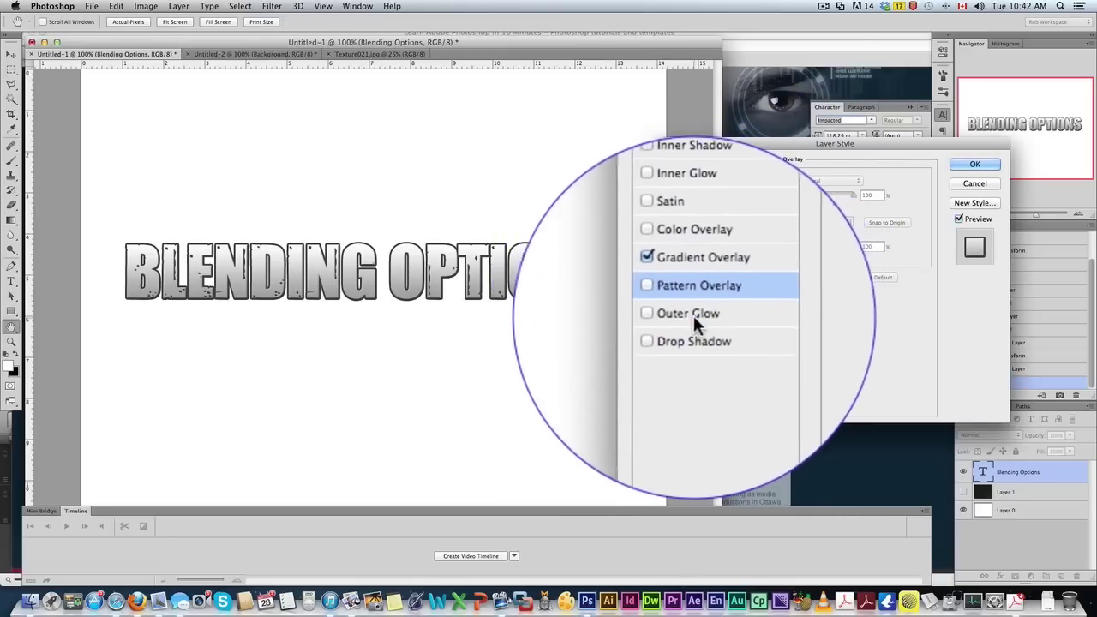
{"action": "left_click", "coordinate": [669, 315]}
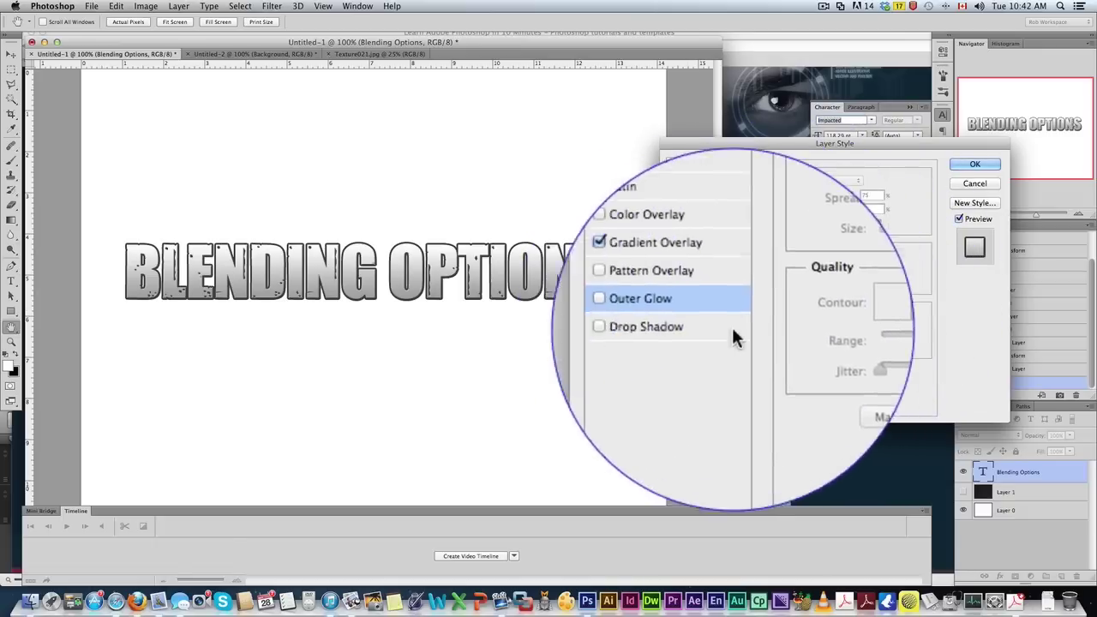
Step: Add a Drop Shadow with Distance 13, Spread 42 and Size 29, and apply the layer style
{"action": "left_click", "coordinate": [671, 328]}
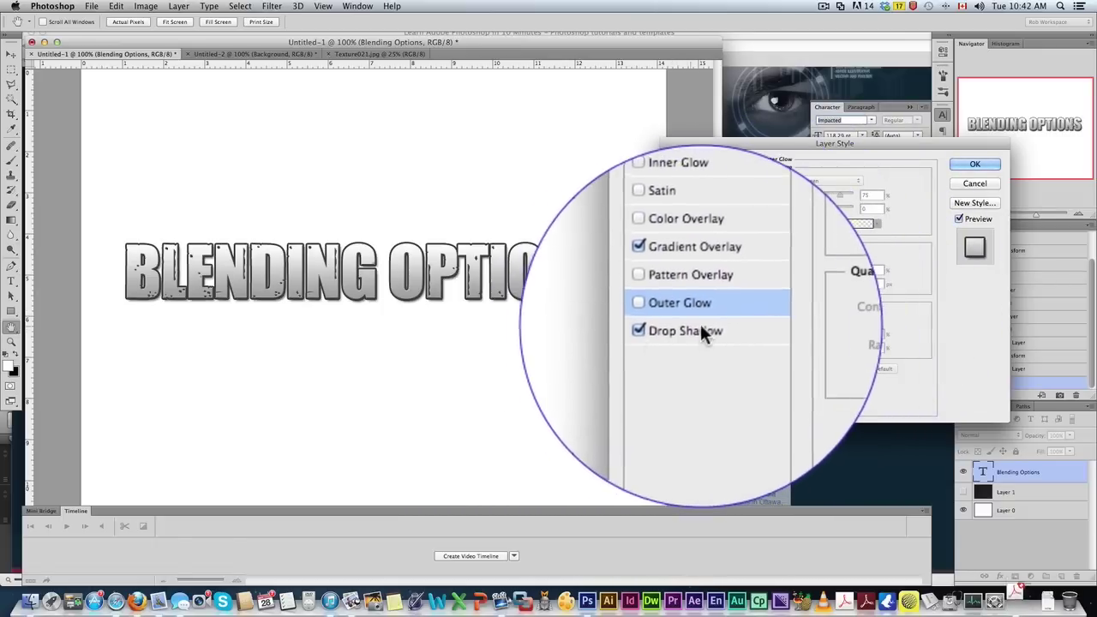
{"action": "left_click", "coordinate": [700, 324]}
{"action": "left_click_drag", "start_coordinate": [799, 231], "coordinate": [805, 261]}
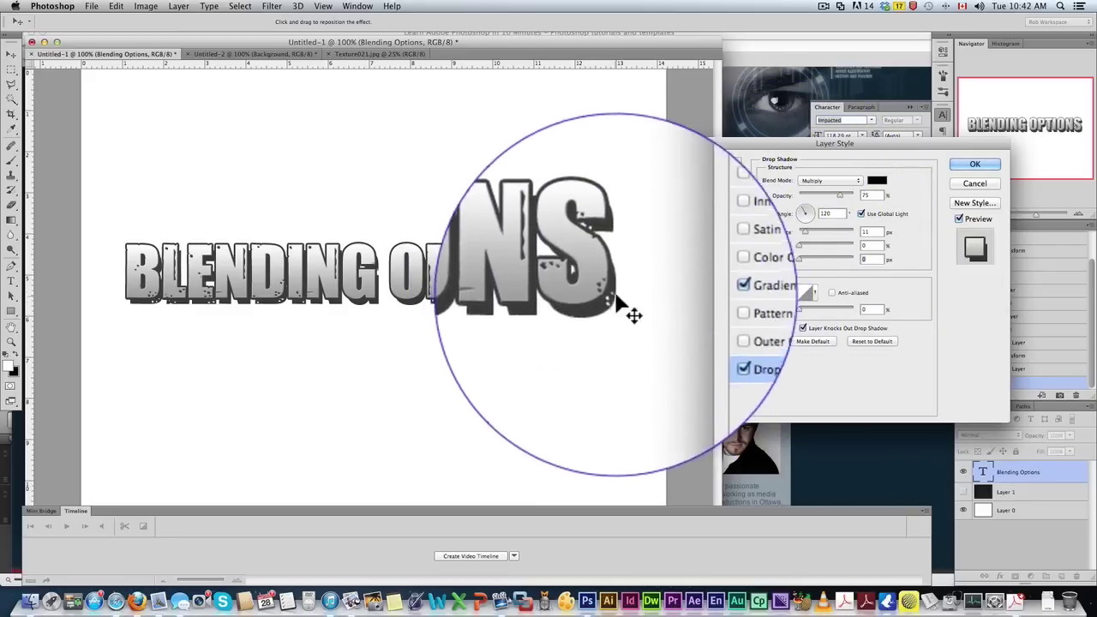
{"action": "left_click_drag", "start_coordinate": [801, 245], "coordinate": [822, 243]}
{"action": "mouse_move", "coordinate": [787, 258]}
{"action": "left_mouse_down"}
{"action": "mouse_move", "coordinate": [812, 256]}
{"action": "mouse_move", "coordinate": [793, 241]}
{"action": "mouse_move", "coordinate": [855, 242]}
{"action": "mouse_move", "coordinate": [781, 240]}
{"action": "mouse_move", "coordinate": [804, 254]}
{"action": "left_mouse_up"}
{"action": "left_click", "coordinate": [972, 165]}
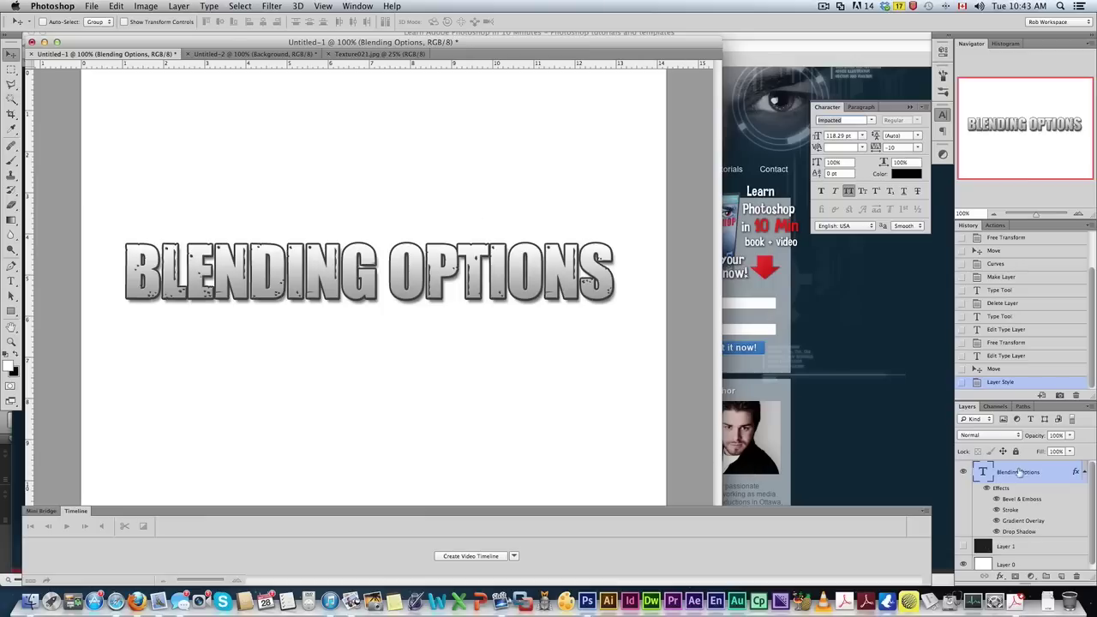
Step: Show the rock texture, reopen the text's Layer Style, and swap the Drop Shadow for Outer Glow
{"action": "left_click", "coordinate": [962, 493]}
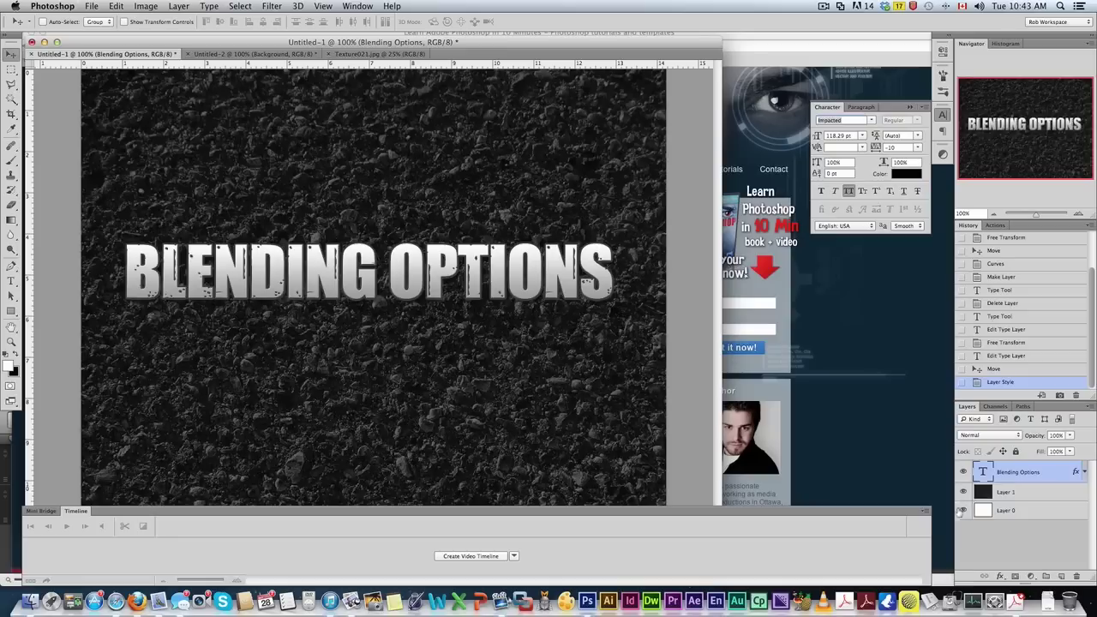
{"action": "right_click", "coordinate": [1005, 476]}
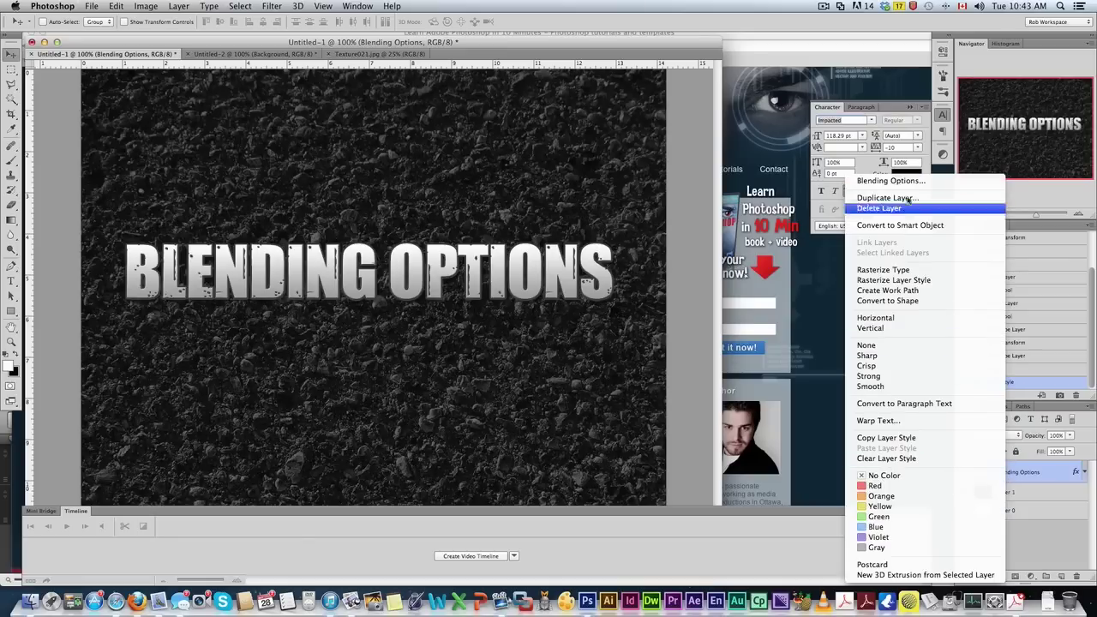
{"action": "left_click", "coordinate": [896, 180]}
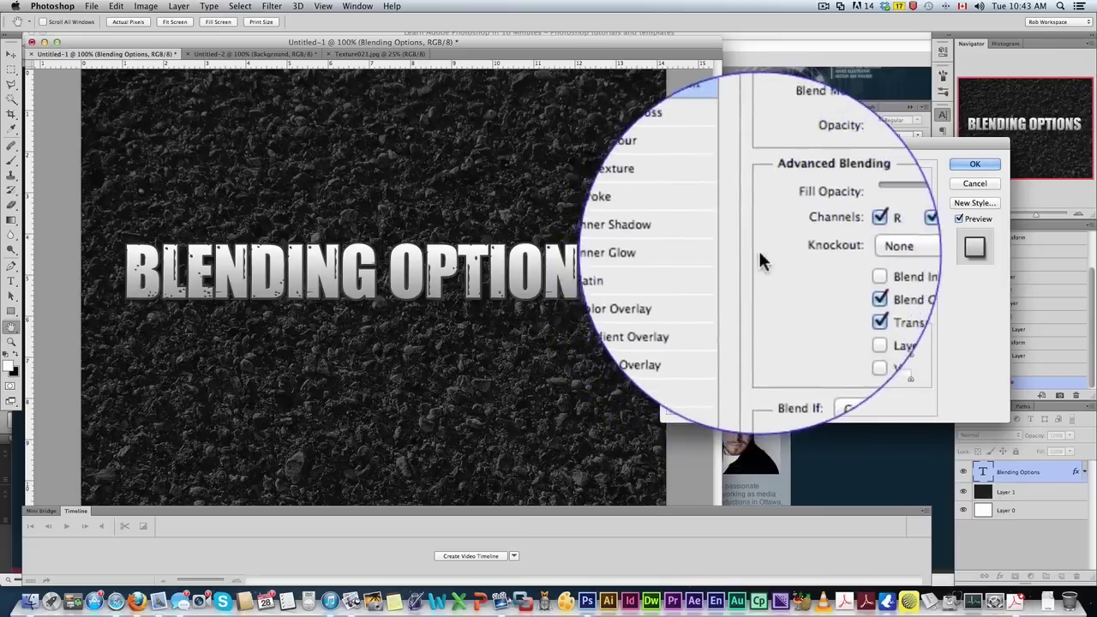
{"action": "left_click", "coordinate": [674, 334]}
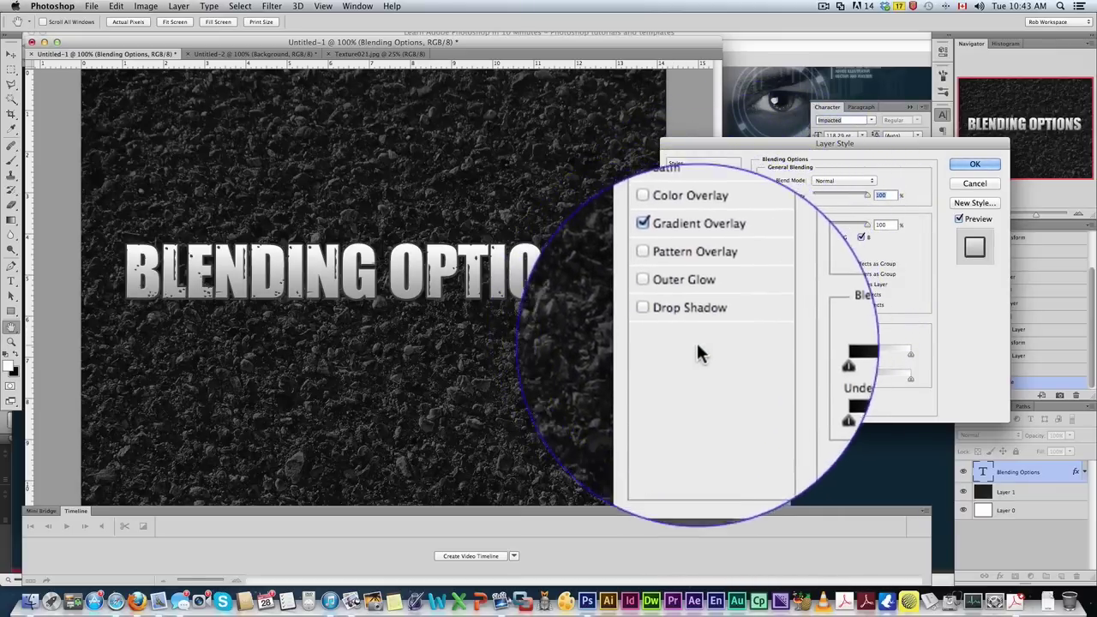
{"action": "left_click", "coordinate": [674, 314]}
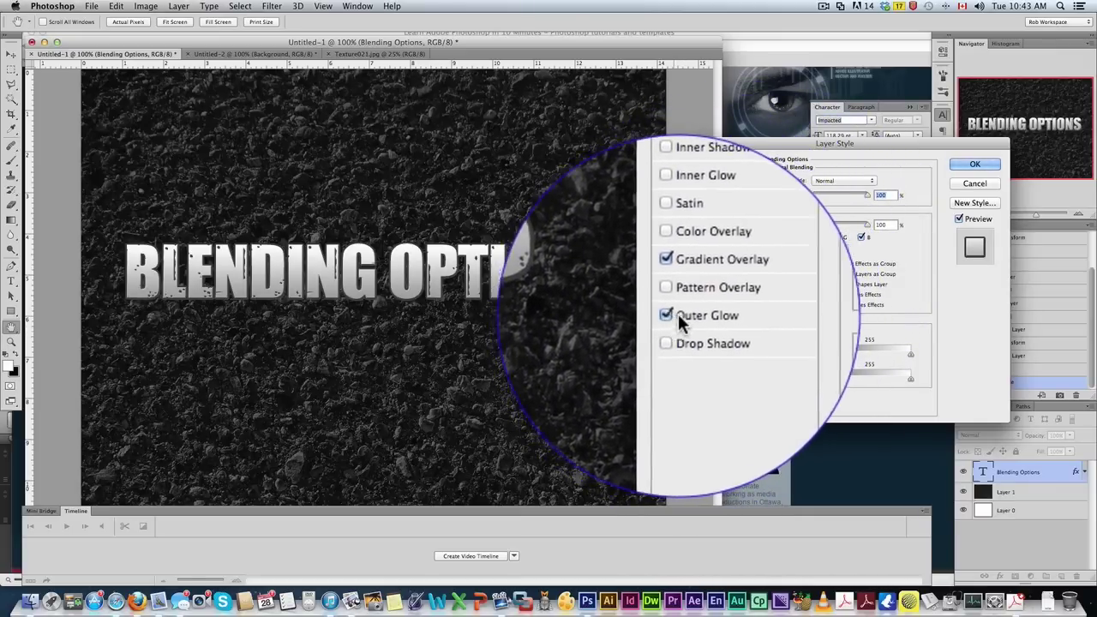
{"action": "left_click", "coordinate": [698, 316]}
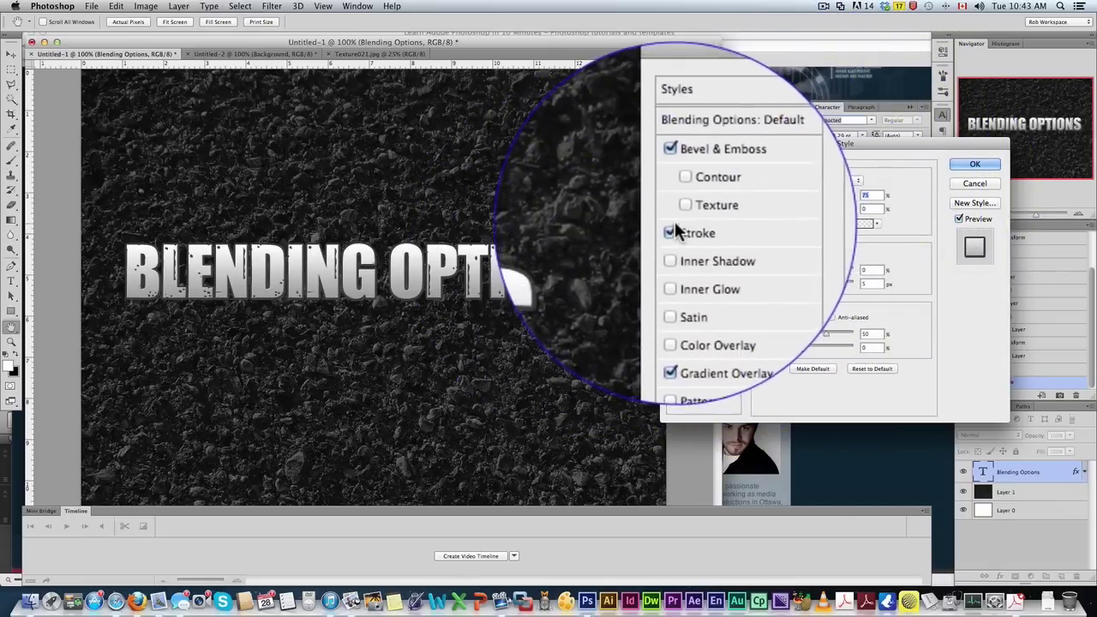
{"action": "left_click", "coordinate": [672, 224]}
{"action": "left_click", "coordinate": [672, 225]}
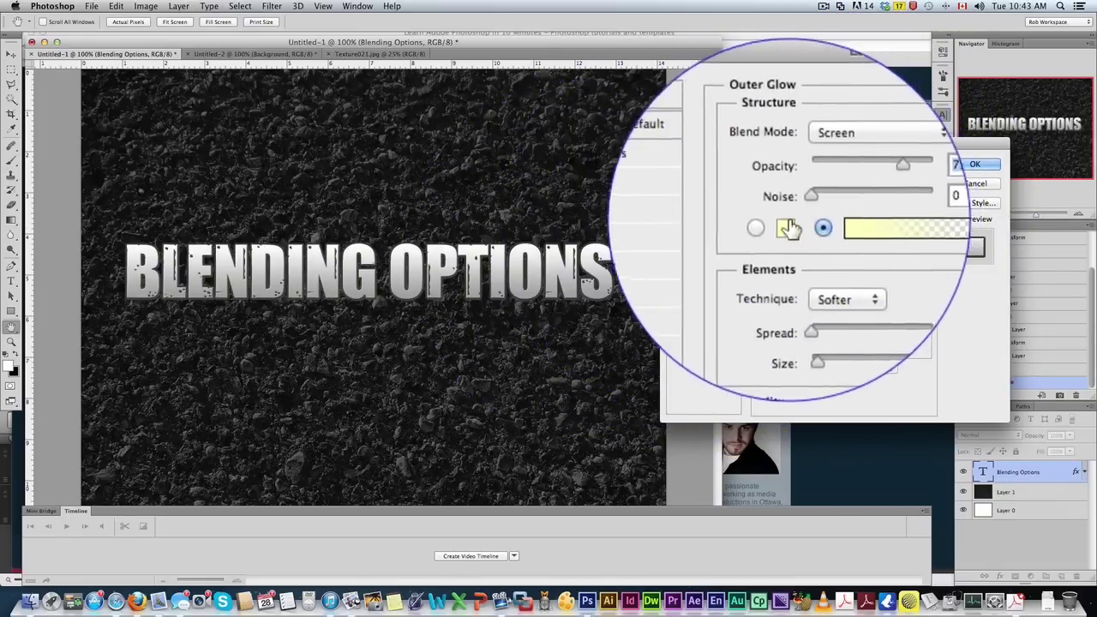
Step: Make the Outer Glow vivid blue with Linear Dodge (Add) blend and 32 px size, then apply it
{"action": "left_click", "coordinate": [786, 224]}
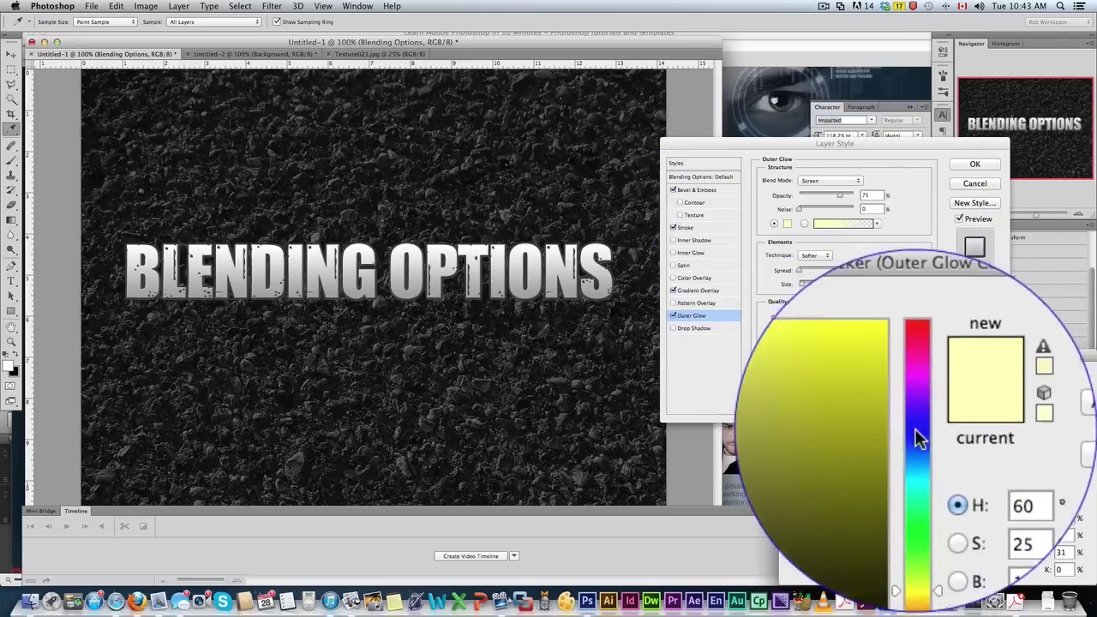
{"action": "left_click_drag", "start_coordinate": [917, 437], "coordinate": [920, 435]}
{"action": "left_click", "coordinate": [916, 391]}
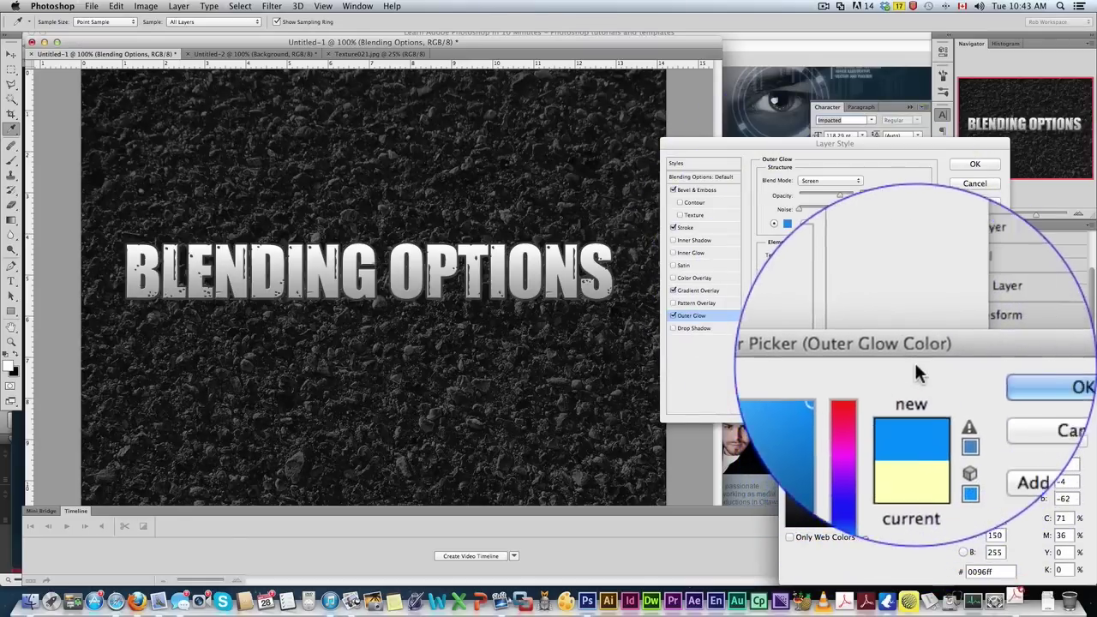
{"action": "left_click", "coordinate": [1009, 373]}
{"action": "left_click", "coordinate": [828, 180]}
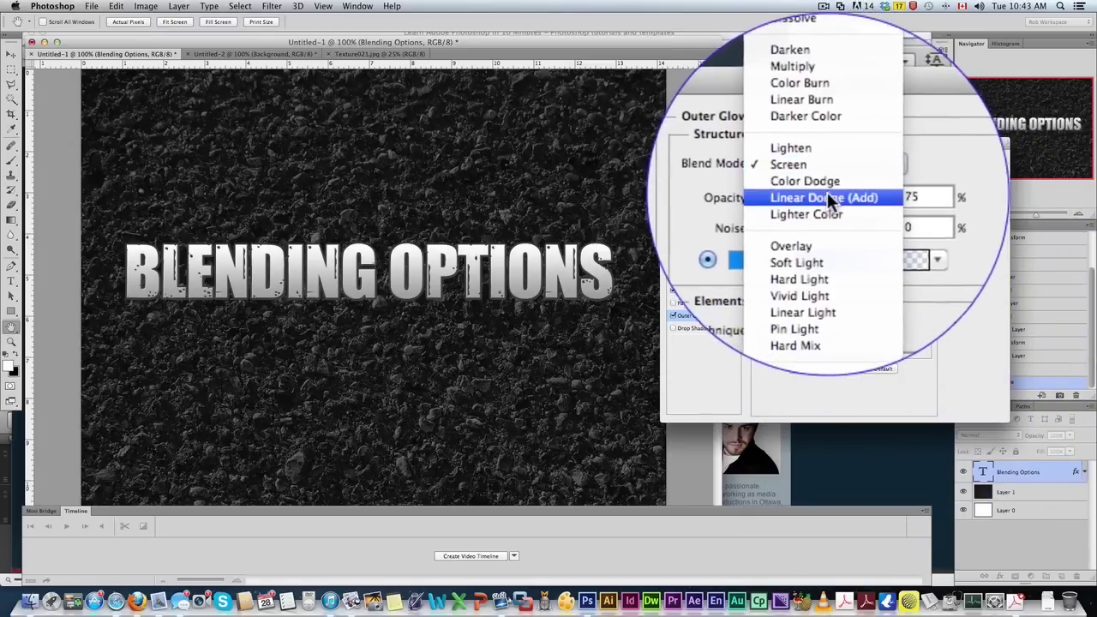
{"action": "left_click", "coordinate": [828, 198]}
{"action": "mouse_move", "coordinate": [796, 289]}
{"action": "left_mouse_down"}
{"action": "mouse_move", "coordinate": [810, 288]}
{"action": "mouse_move", "coordinate": [803, 266]}
{"action": "mouse_move", "coordinate": [816, 283]}
{"action": "left_mouse_up"}
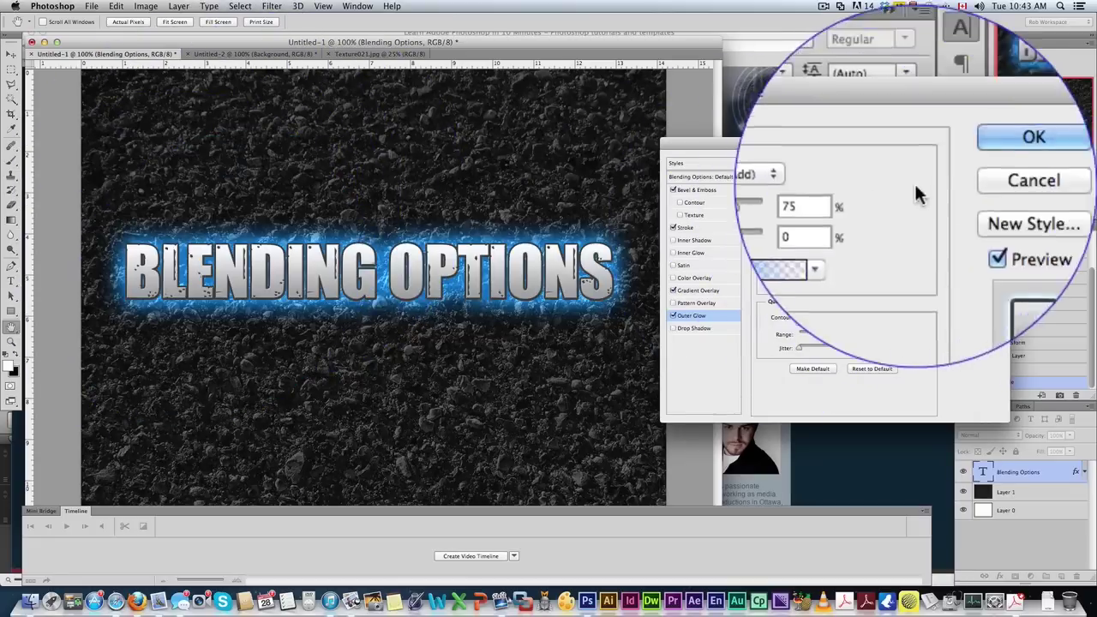
{"action": "left_click", "coordinate": [975, 163]}
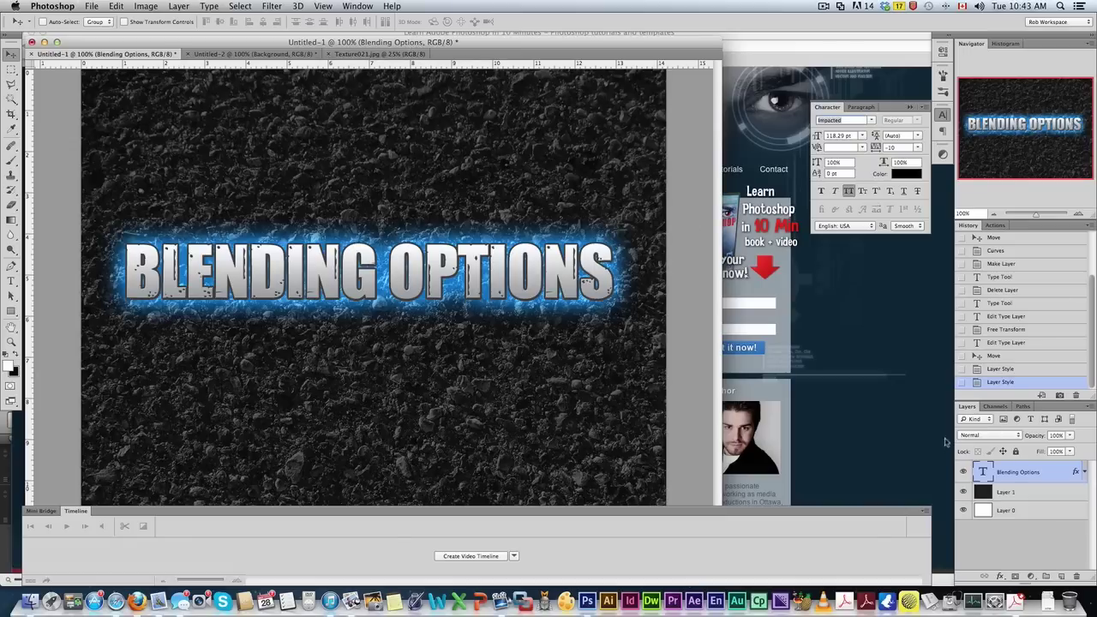
Step: Hide the glowing text, float the Untitled-2 logo window, select all, and show the logo on its white Background
{"action": "left_click", "coordinate": [963, 477]}
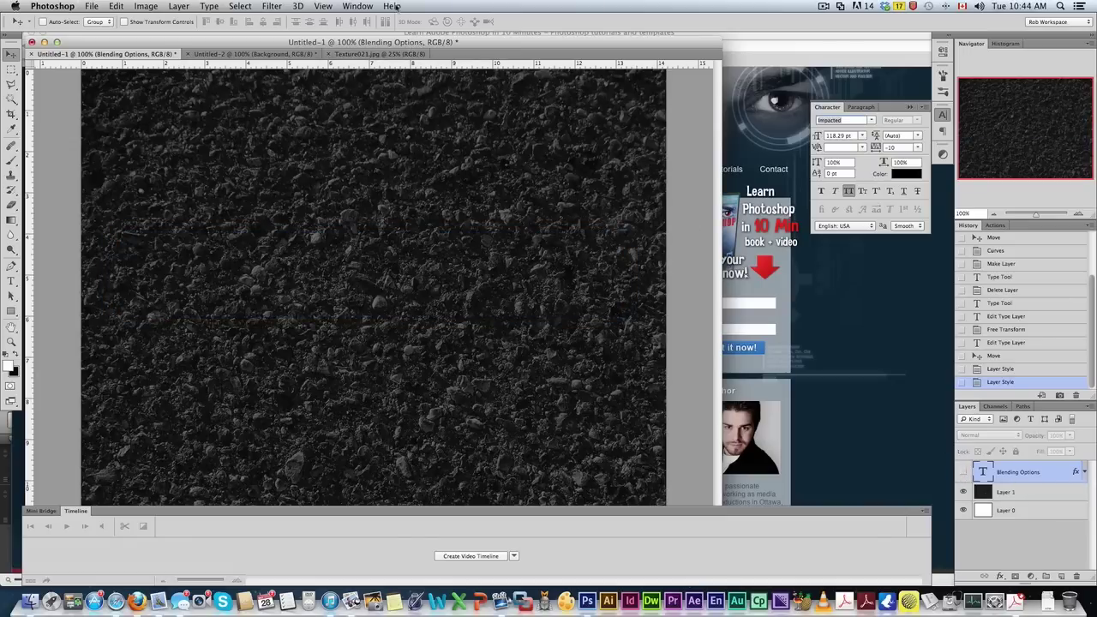
{"action": "left_click", "coordinate": [354, 57]}
{"action": "left_click", "coordinate": [255, 54]}
{"action": "left_click_drag", "start_coordinate": [255, 54], "coordinate": [412, 118]}
{"action": "left_click", "coordinate": [393, 35]}
{"action": "key", "text": "super+a"}
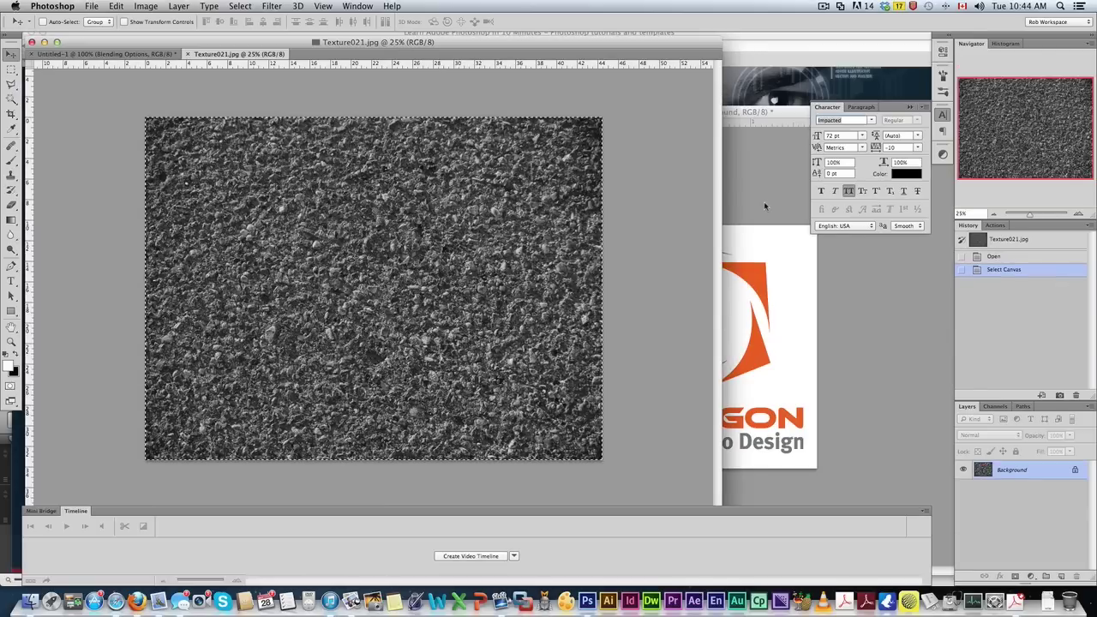
{"action": "left_click", "coordinate": [764, 202]}
{"action": "left_click", "coordinate": [962, 494]}
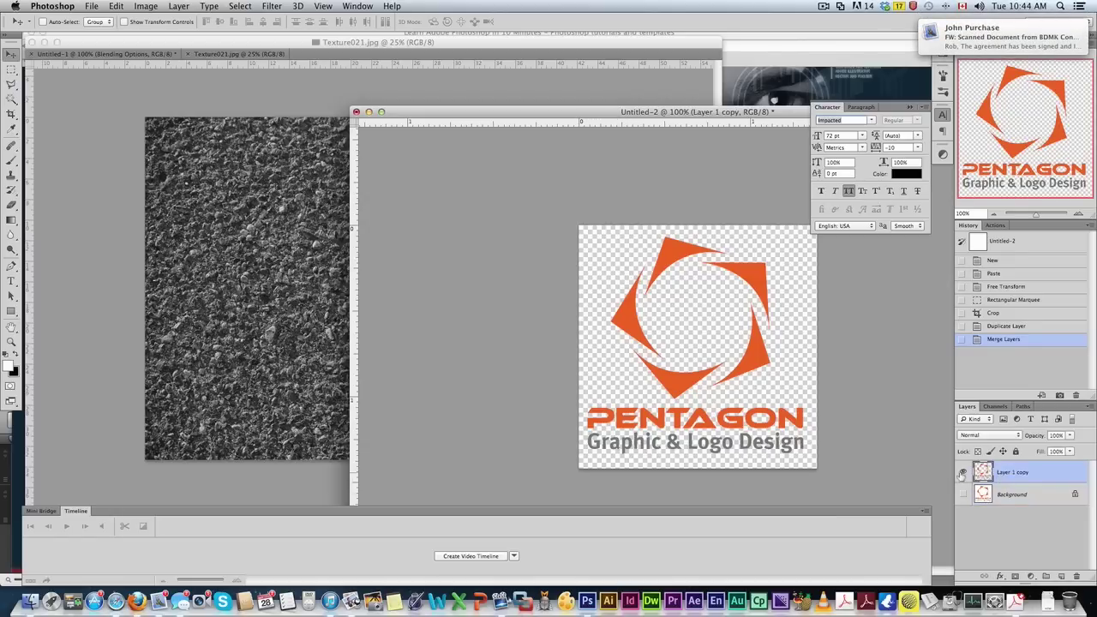
{"action": "left_click", "coordinate": [962, 472]}
{"action": "left_click", "coordinate": [963, 495]}
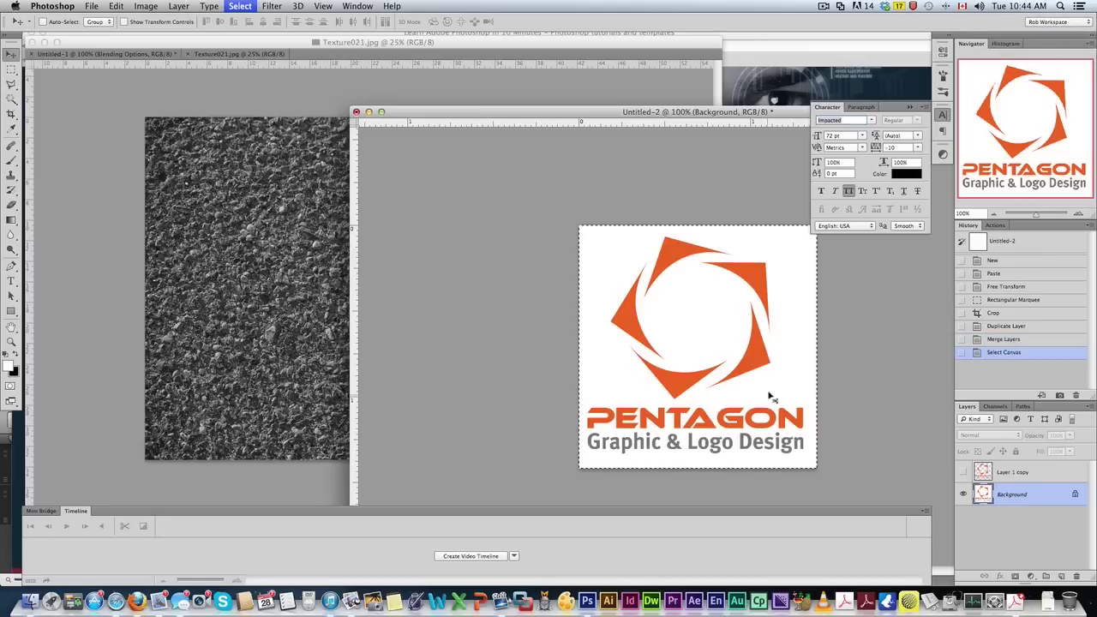
Step: Enlarge the pasted Pentagon logo to about 275% in Texture021.jpg and centre it on the texture
{"action": "left_click", "coordinate": [257, 273]}
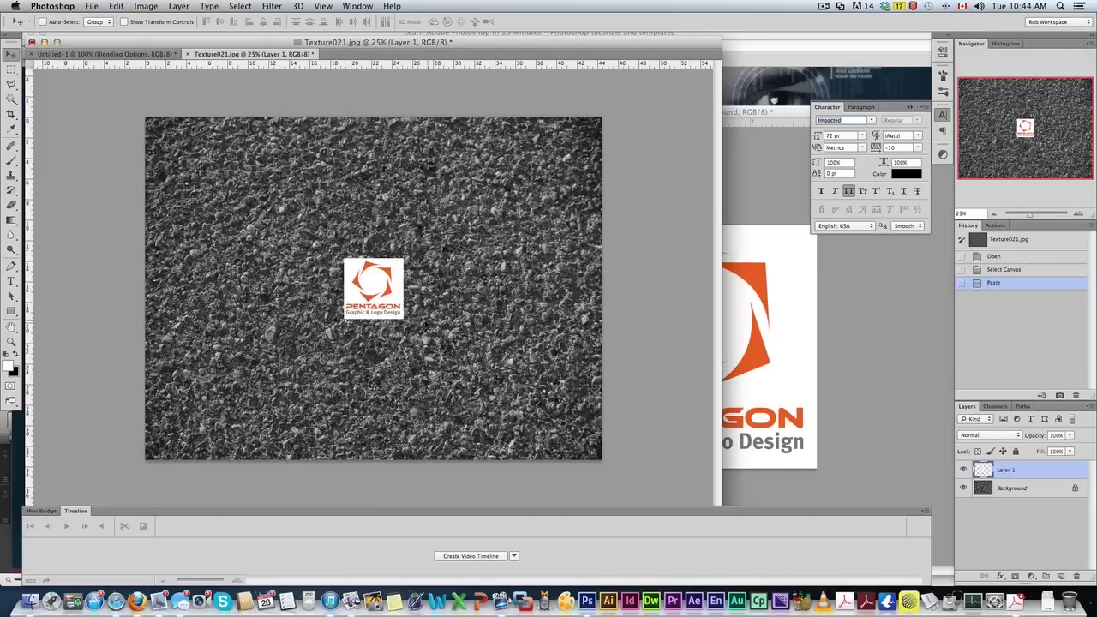
{"action": "key", "text": "super+t"}
{"action": "left_click_drag", "start_coordinate": [403, 259], "coordinate": [461, 208]}
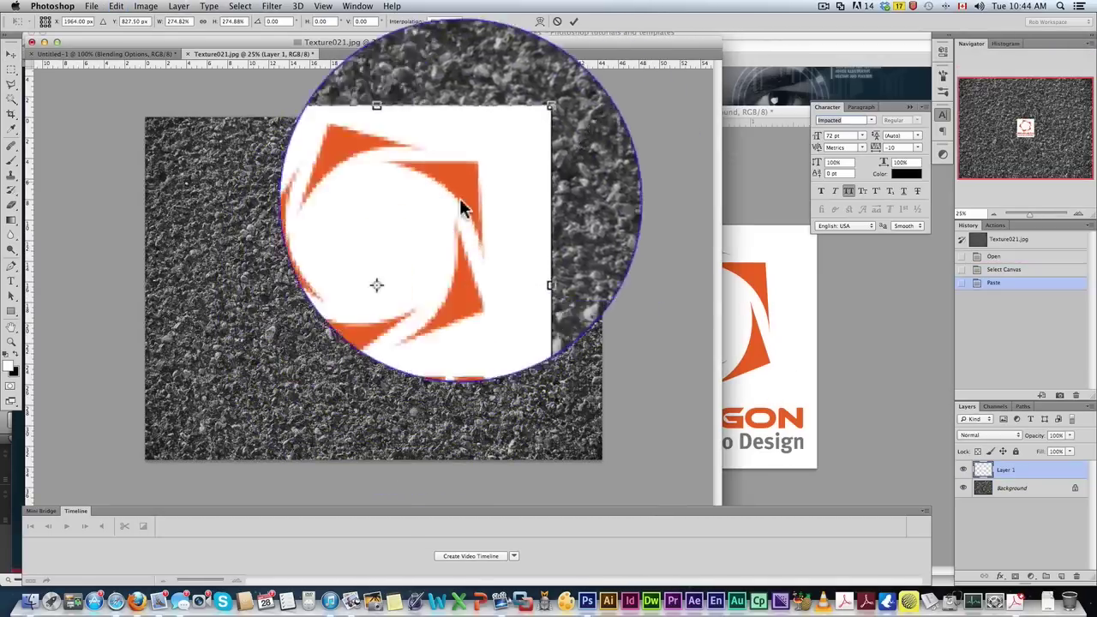
{"action": "key", "text": "Return"}
{"action": "mouse_move", "coordinate": [368, 306]}
{"action": "left_mouse_down"}
{"action": "mouse_move", "coordinate": [411, 323]}
{"action": "mouse_move", "coordinate": [421, 277]}
{"action": "mouse_move", "coordinate": [356, 317]}
{"action": "mouse_move", "coordinate": [364, 321]}
{"action": "left_mouse_up"}
{"action": "right_click", "coordinate": [1016, 470]}
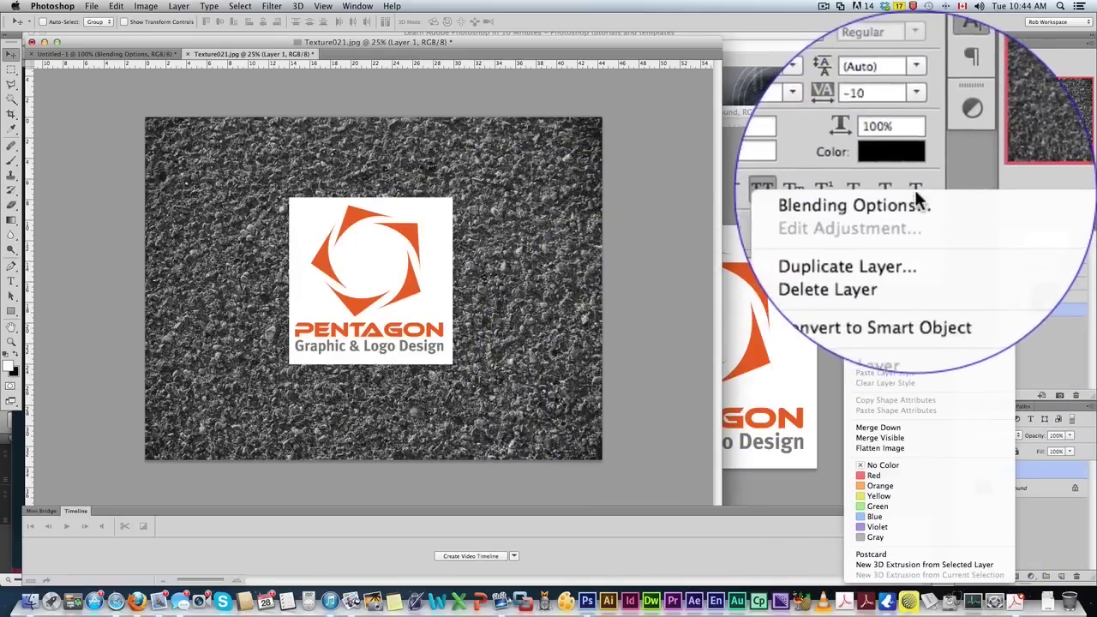
{"action": "left_click", "coordinate": [909, 197]}
{"action": "left_click", "coordinate": [674, 326]}
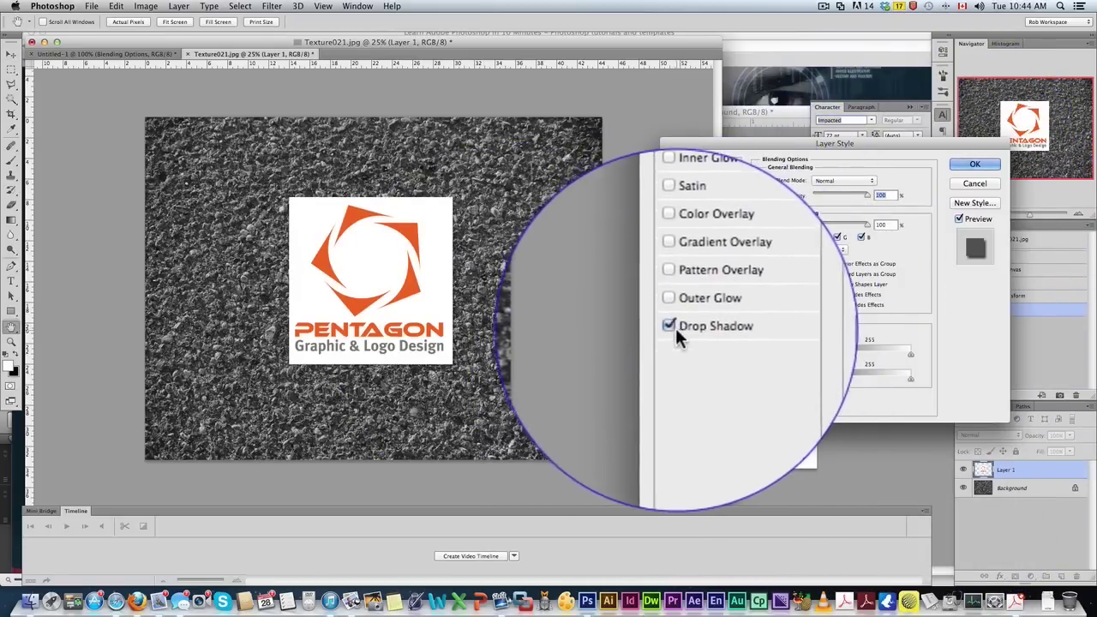
{"action": "left_click", "coordinate": [673, 275]}
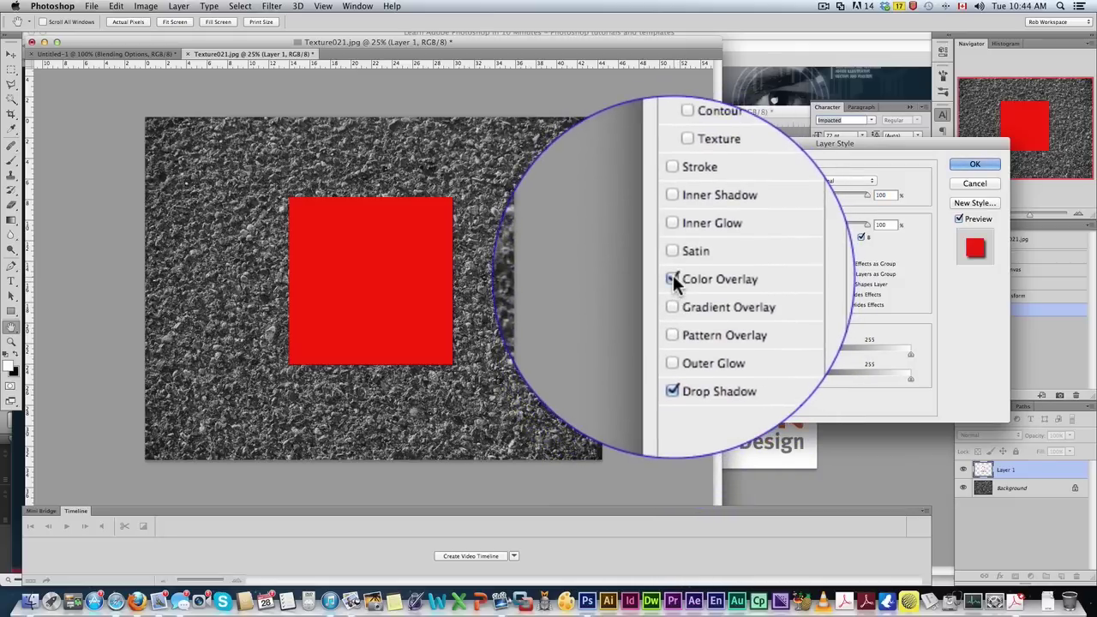
{"action": "left_click", "coordinate": [686, 275]}
{"action": "left_click", "coordinate": [672, 275]}
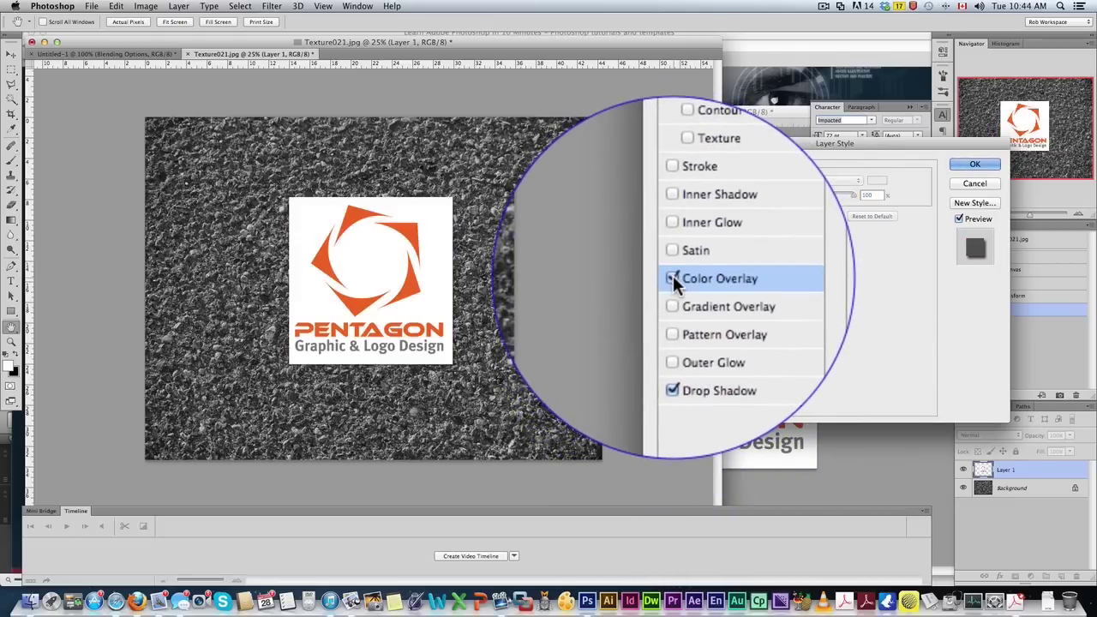
{"action": "left_click", "coordinate": [673, 275]}
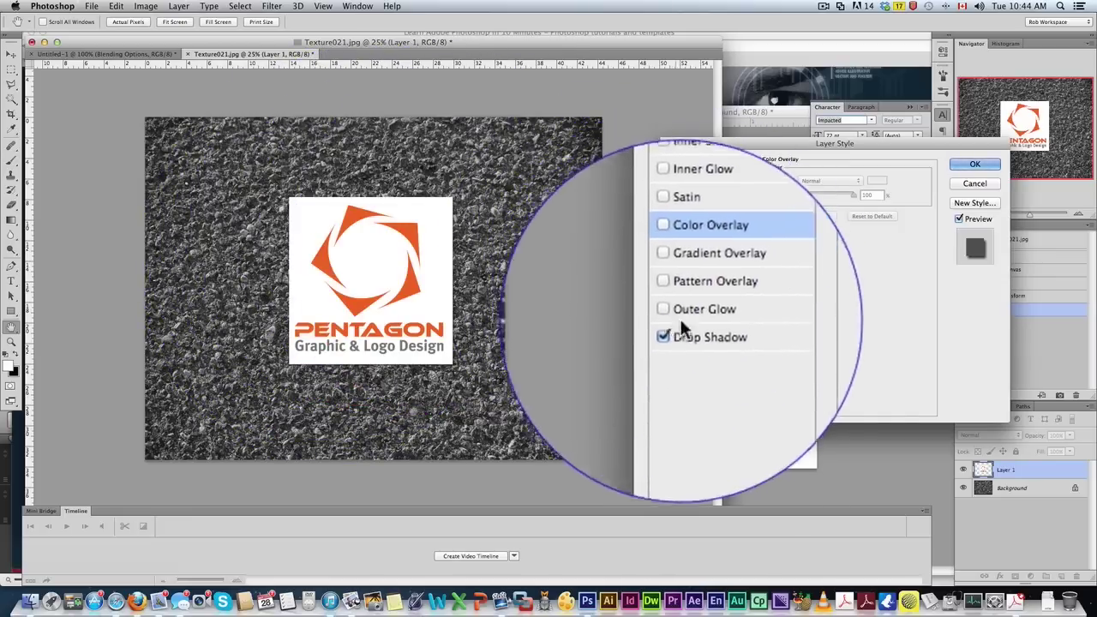
{"action": "left_click", "coordinate": [975, 183]}
{"action": "left_click_drag", "start_coordinate": [1005, 470], "coordinate": [1077, 576]}
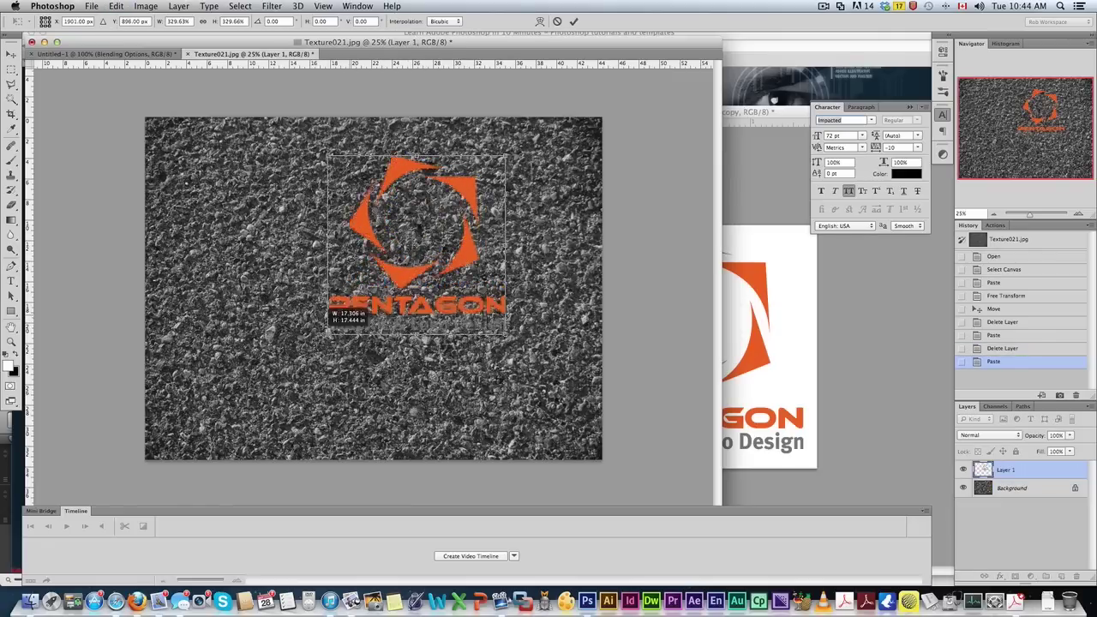
Step: Enlarge the transparent logo and give it Bevel & Emboss (shadow opacity 60) plus a 12 px Drop Shadow
{"action": "left_click_drag", "start_coordinate": [330, 311], "coordinate": [358, 303]}
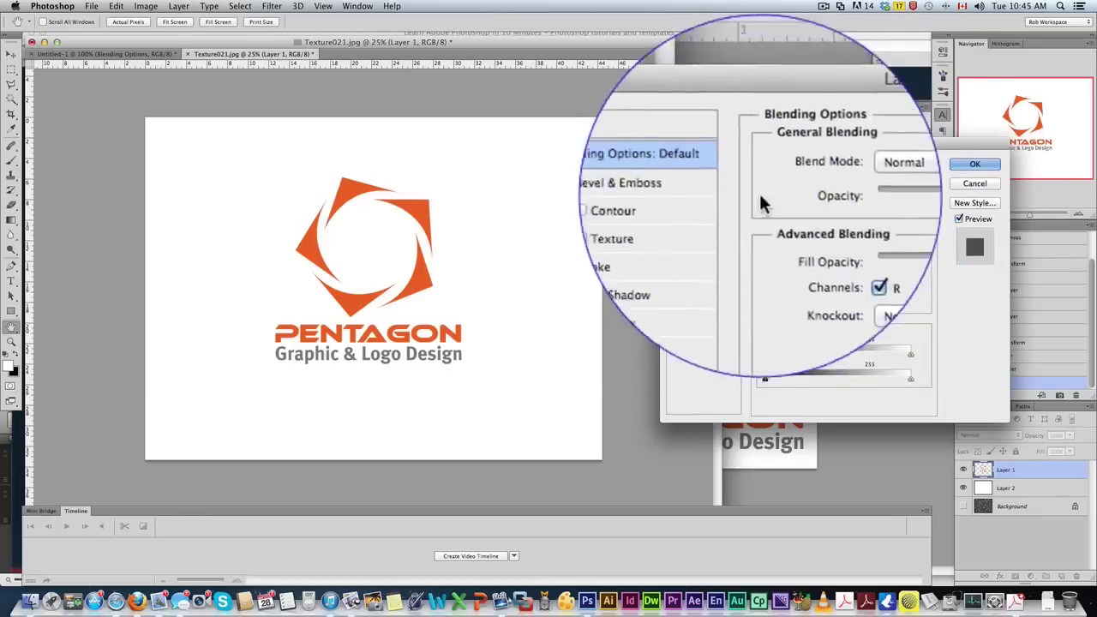
{"action": "left_click", "coordinate": [669, 181]}
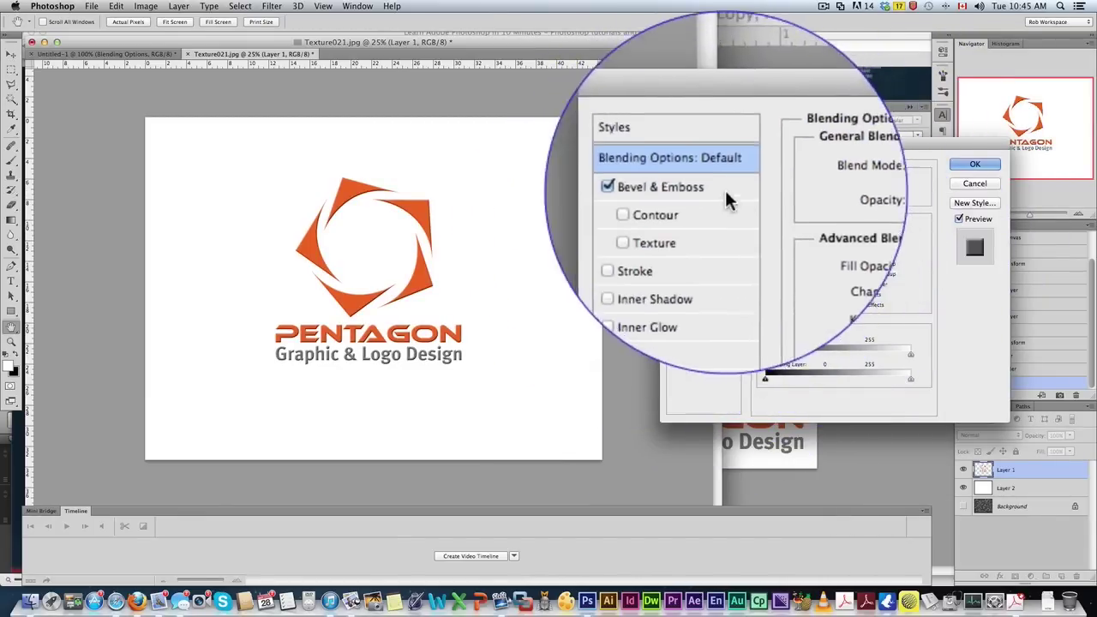
{"action": "left_click", "coordinate": [699, 182]}
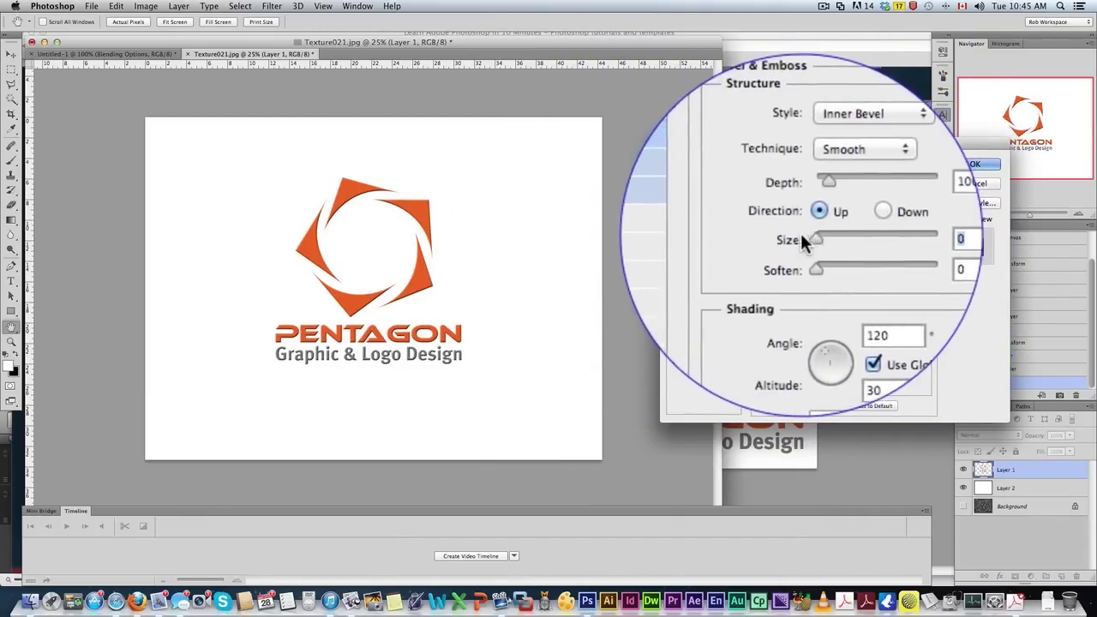
{"action": "left_click_drag", "start_coordinate": [857, 383], "coordinate": [840, 388]}
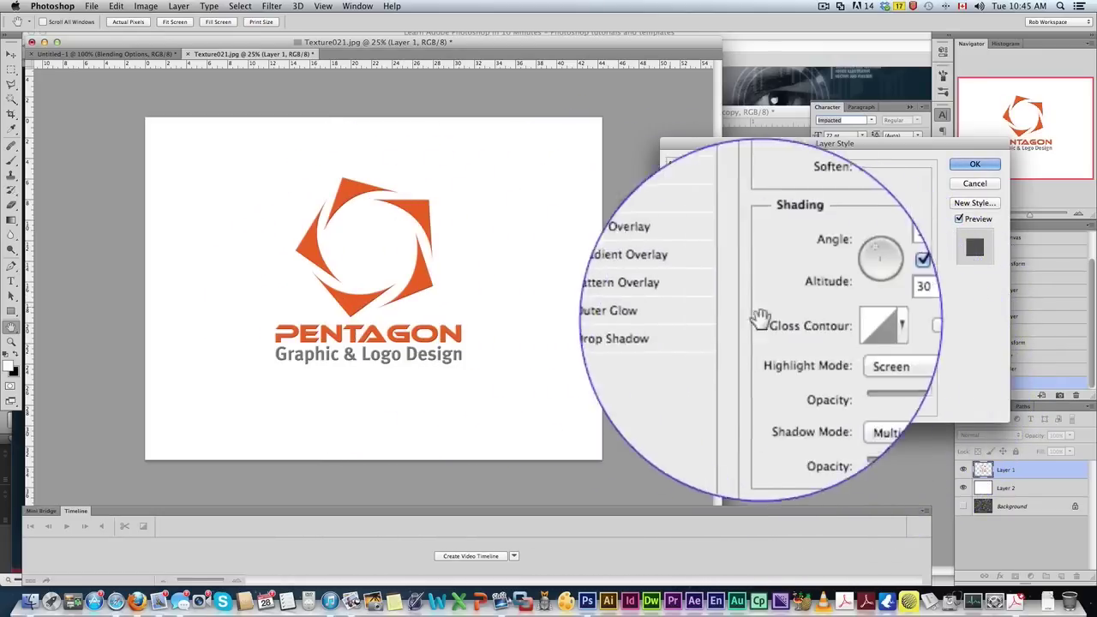
{"action": "left_click", "coordinate": [690, 328]}
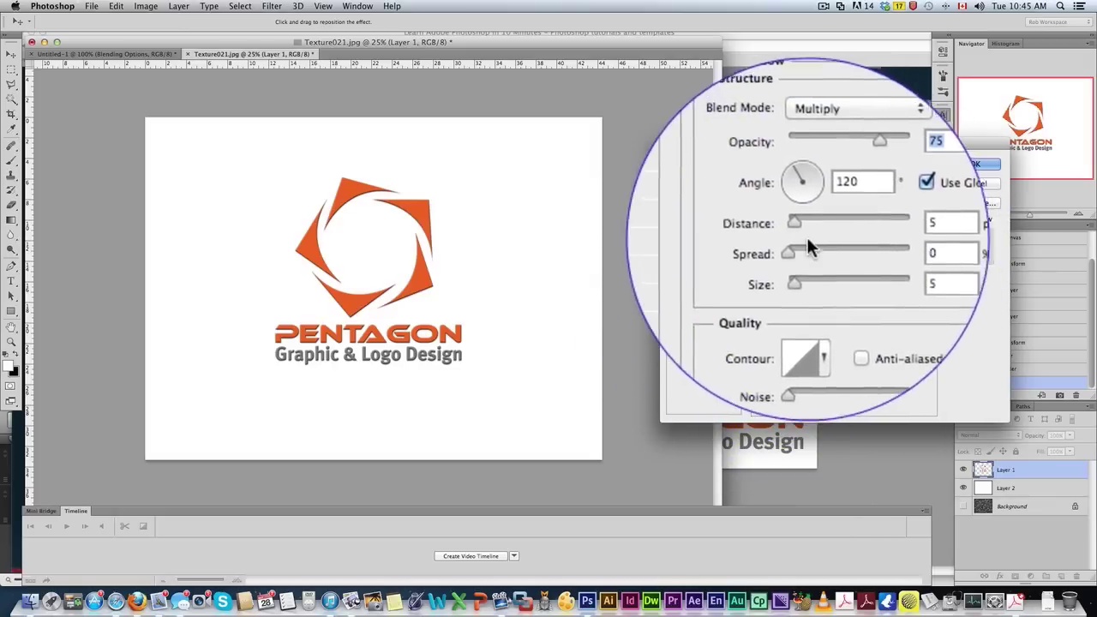
{"action": "left_click_drag", "start_coordinate": [807, 235], "coordinate": [813, 197]}
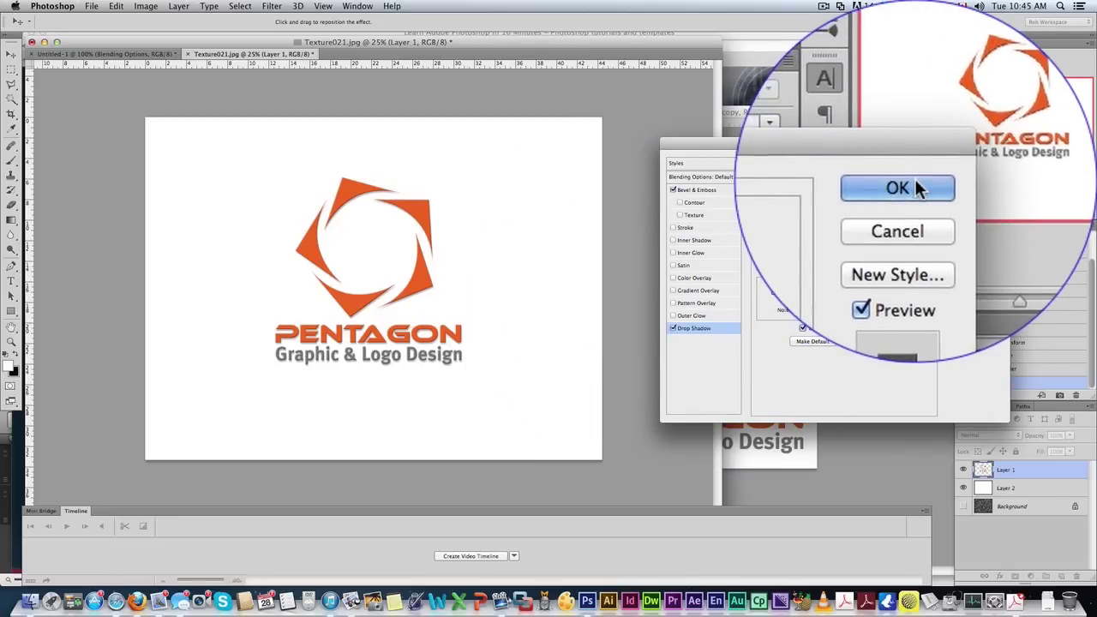
{"action": "left_click", "coordinate": [915, 186]}
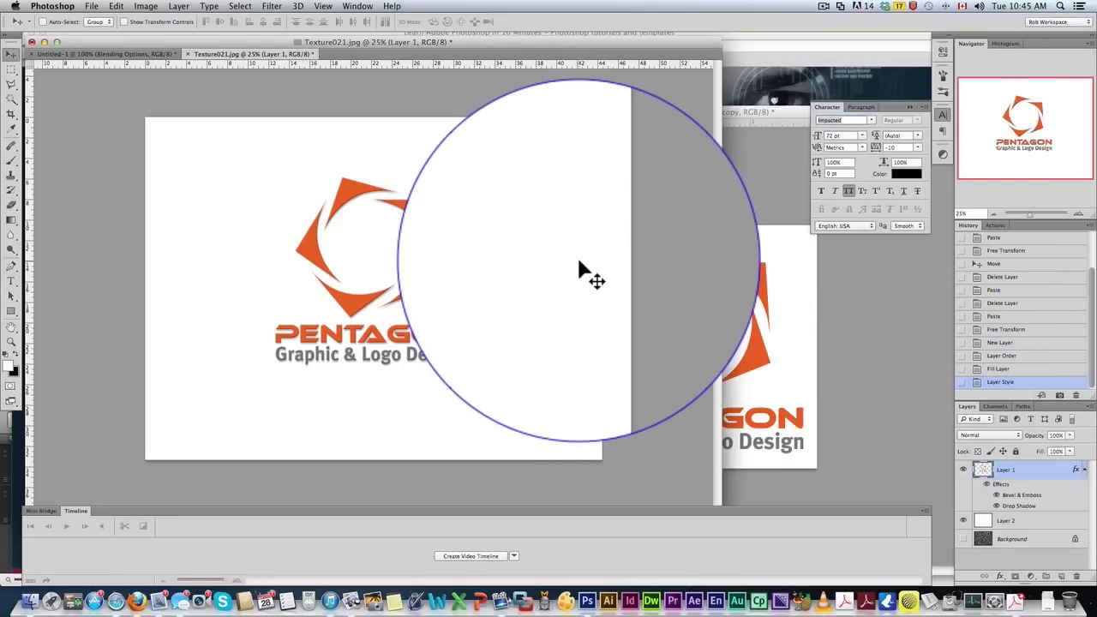
{"action": "key", "text": "super+equal"}
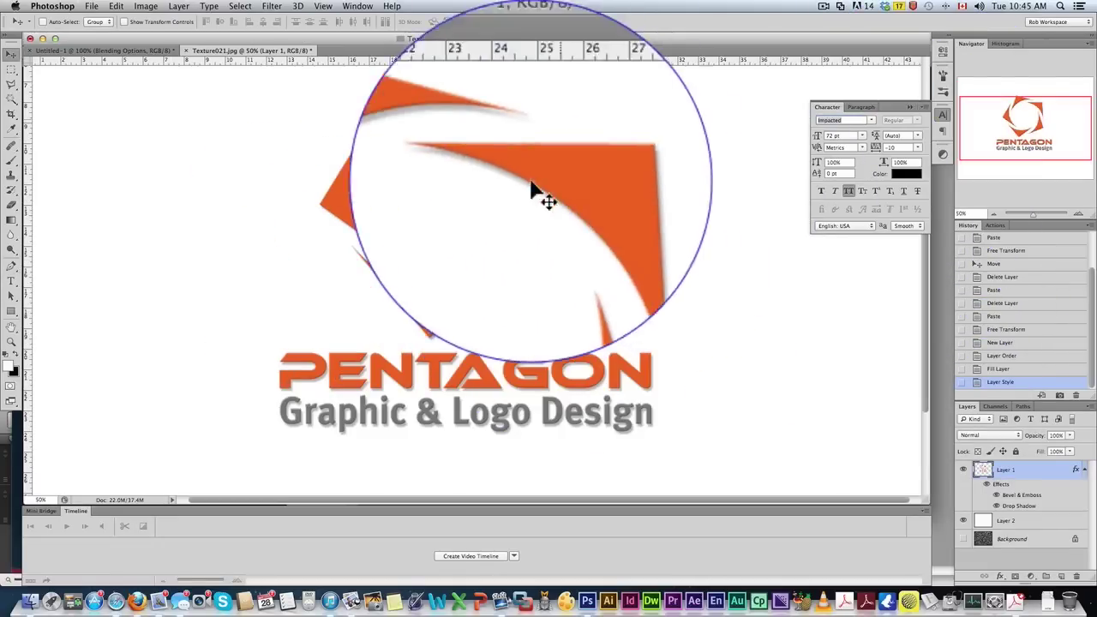
{"action": "scroll", "coordinate": [460, 188], "scroll_direction": "up", "scroll_amount": 2}
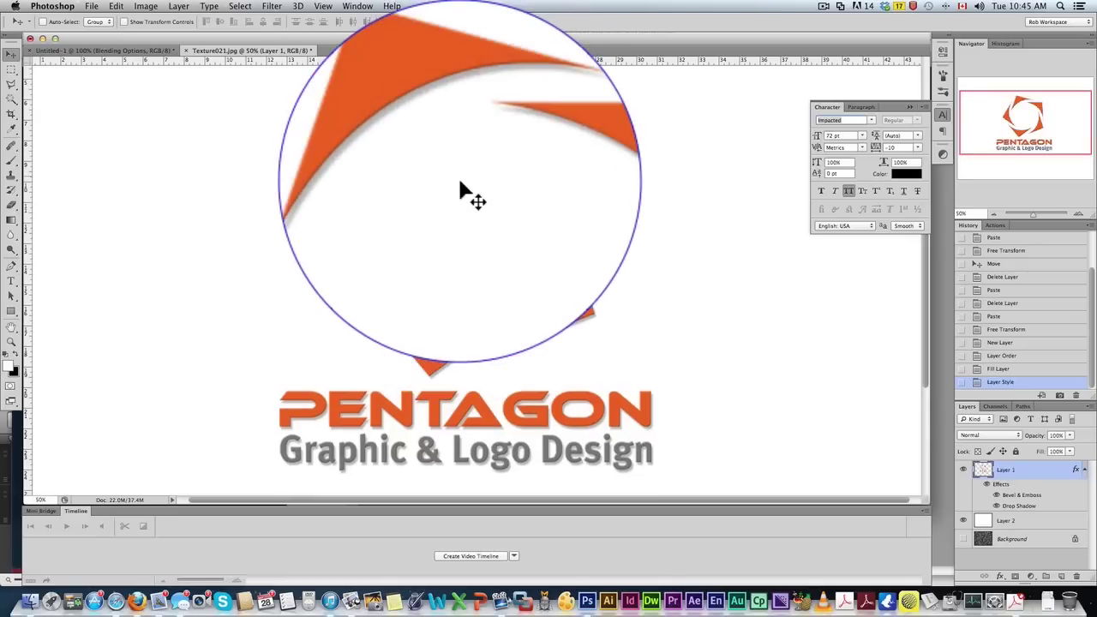
{"action": "scroll", "coordinate": [461, 188], "scroll_direction": "right", "scroll_amount": 1}
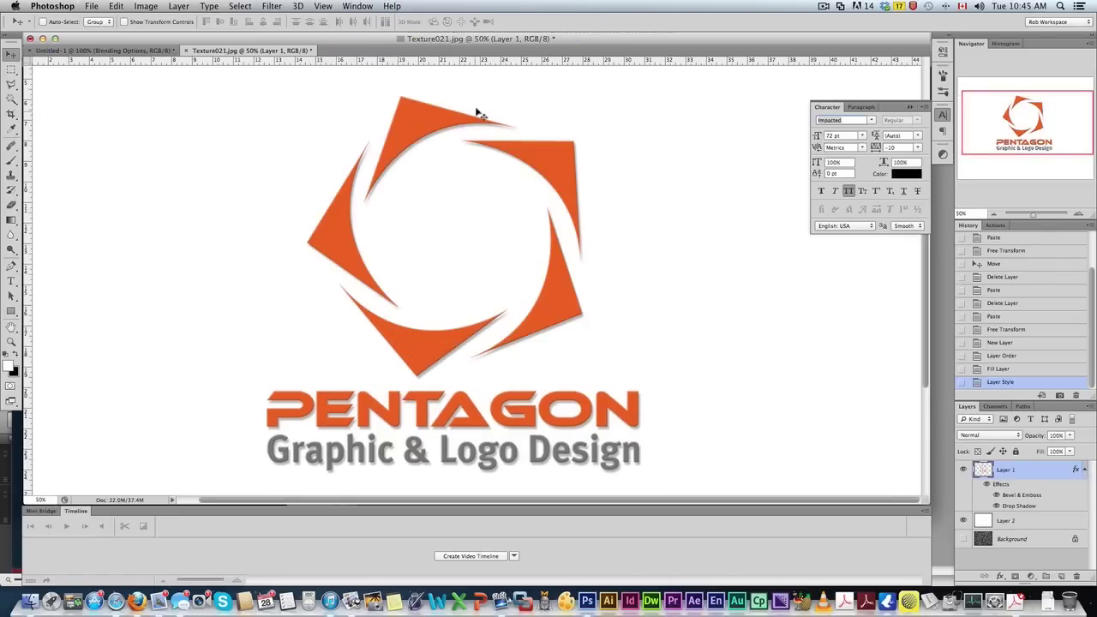
{"action": "left_click_drag", "start_coordinate": [526, 38], "coordinate": [388, 40]}
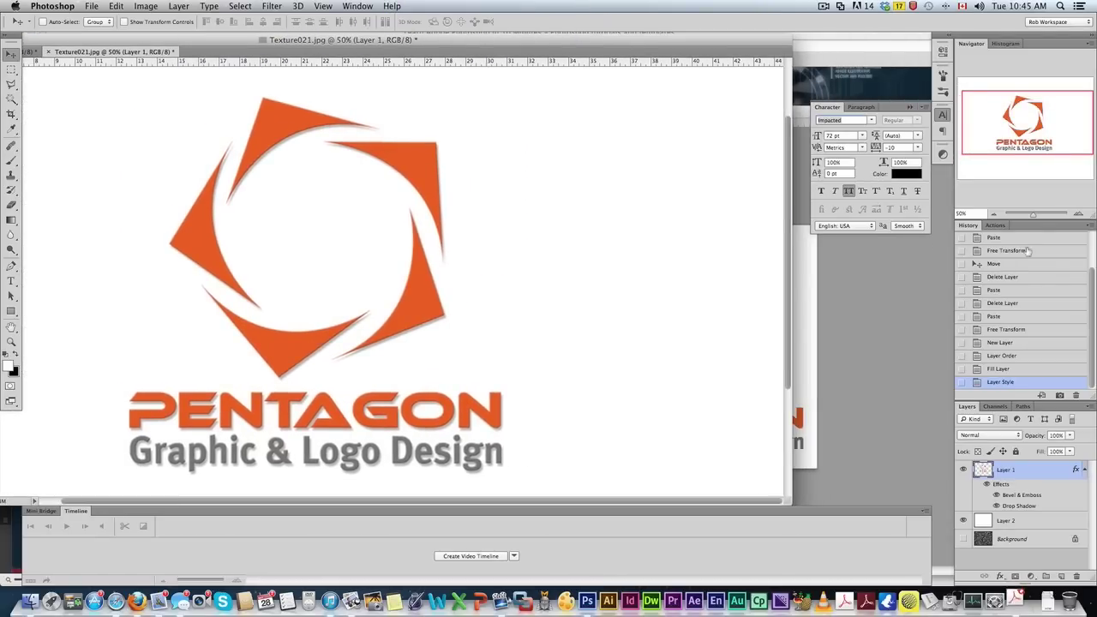
{"action": "left_click", "coordinate": [1003, 371]}
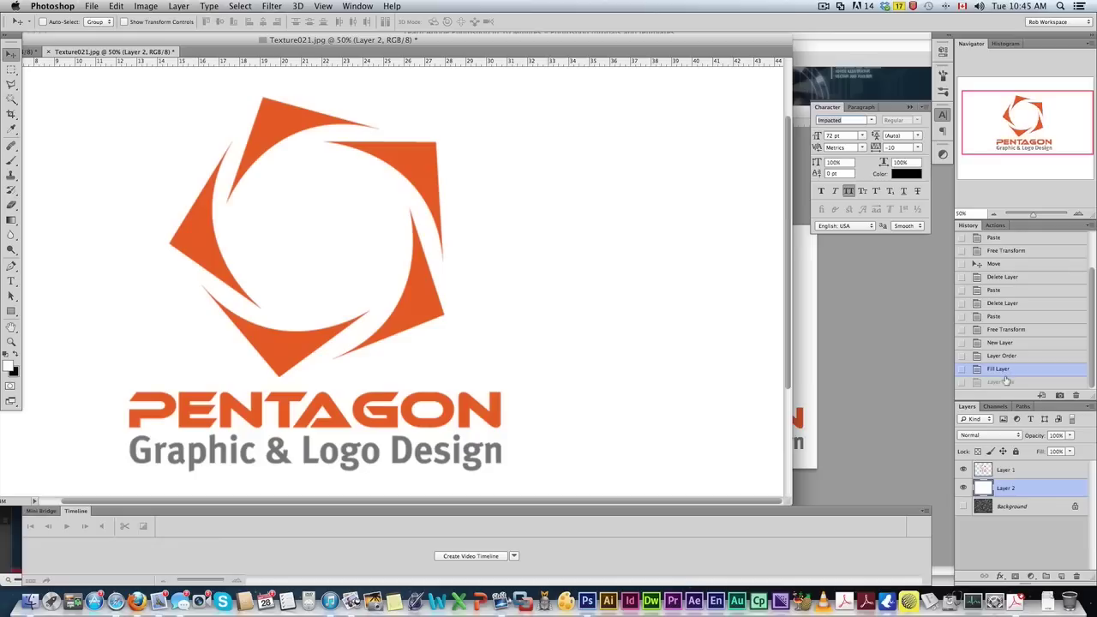
{"action": "left_click", "coordinate": [1007, 384]}
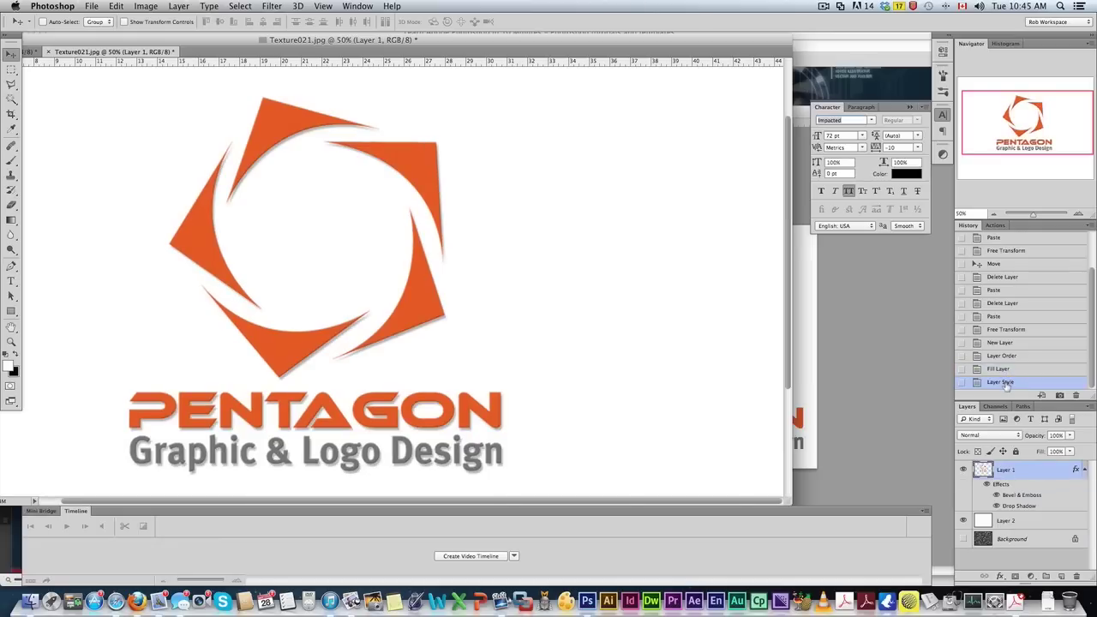
{"action": "key", "text": "super+z"}
{"action": "key", "text": "super+z"}
{"action": "key", "text": "super+z"}
{"action": "left_click", "coordinate": [1012, 372]}
{"action": "left_click", "coordinate": [1009, 383]}
{"action": "left_click", "coordinate": [1013, 370]}
{"action": "left_click", "coordinate": [1011, 381]}
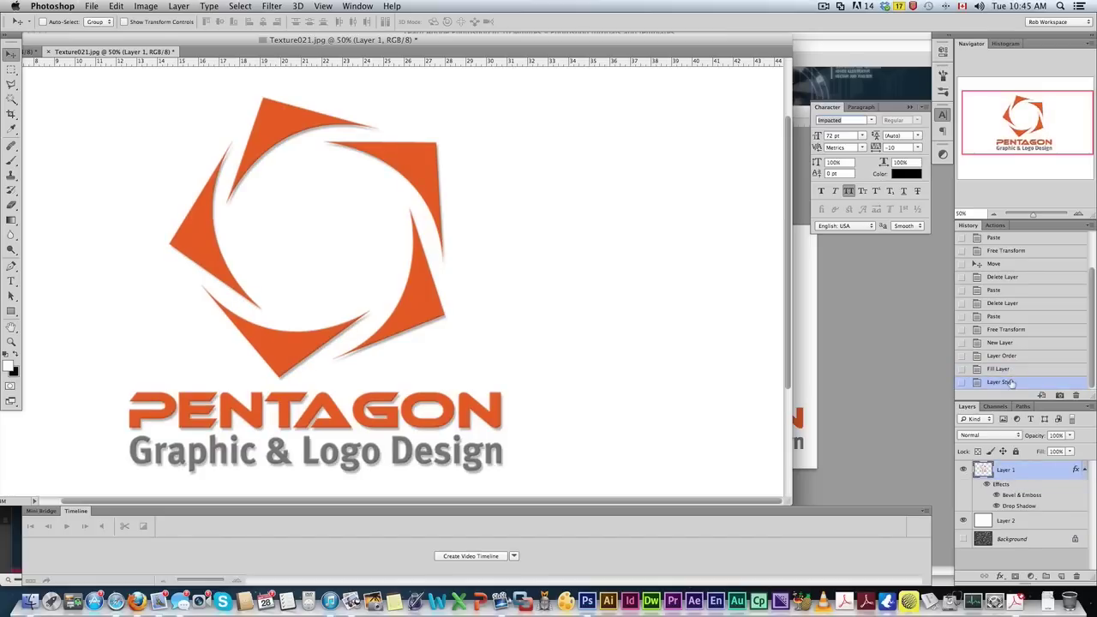